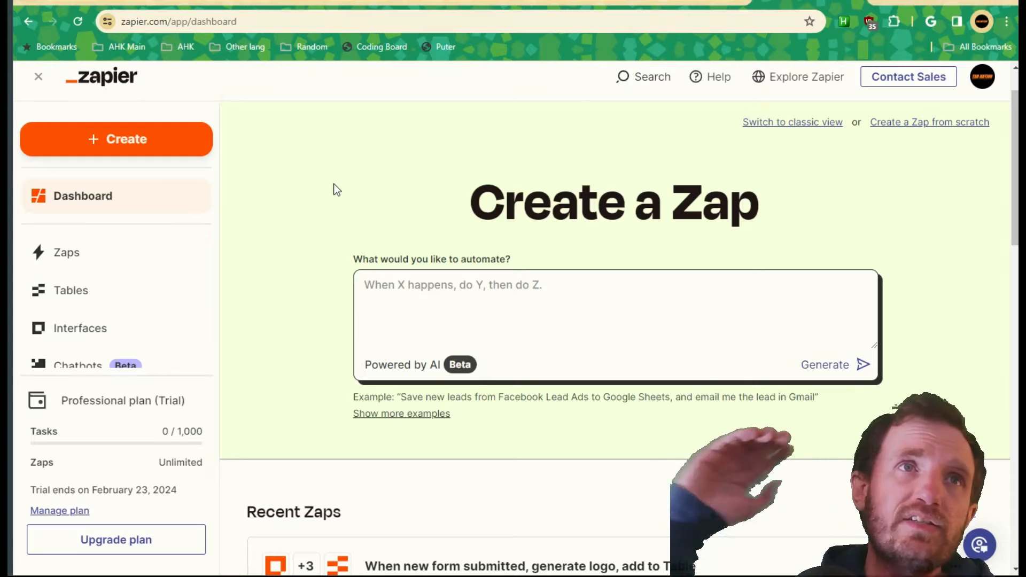
Open the Chatbots section and read its introduction.
scroll(107, 314, "down", 2)
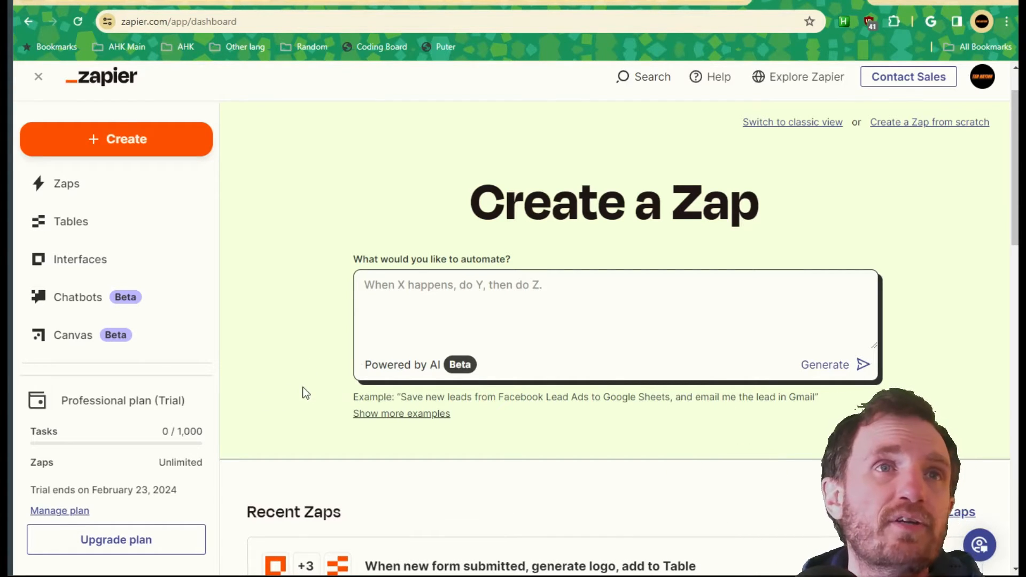
left_click(84, 302)
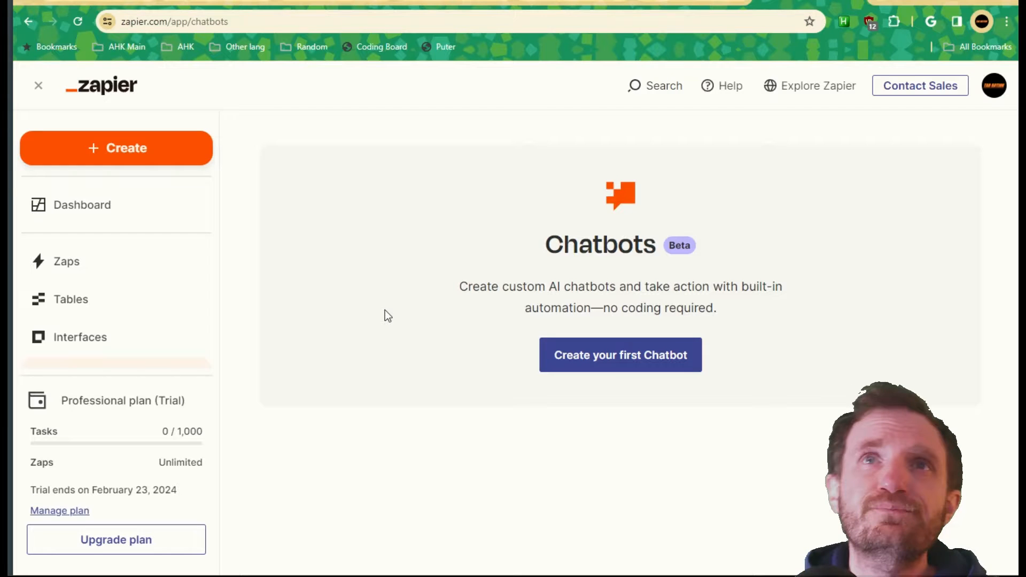
left_click_drag(664, 247, 767, 254)
left_click(802, 248)
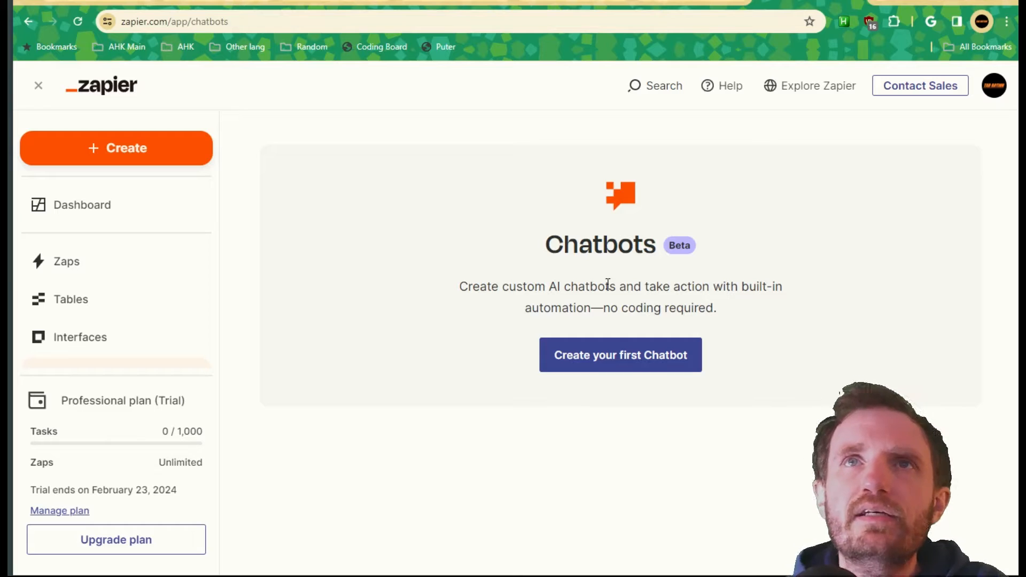
left_click_drag(490, 288, 627, 288)
left_click_drag(693, 297, 746, 306)
left_click(746, 306)
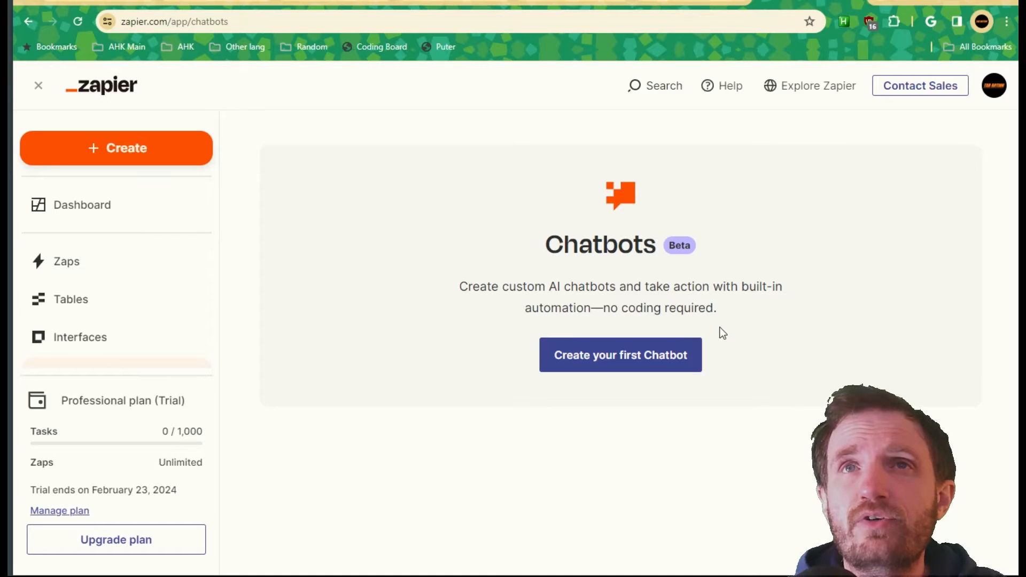
Create a new chatbot named "ahk know it all dude".
left_click(612, 361)
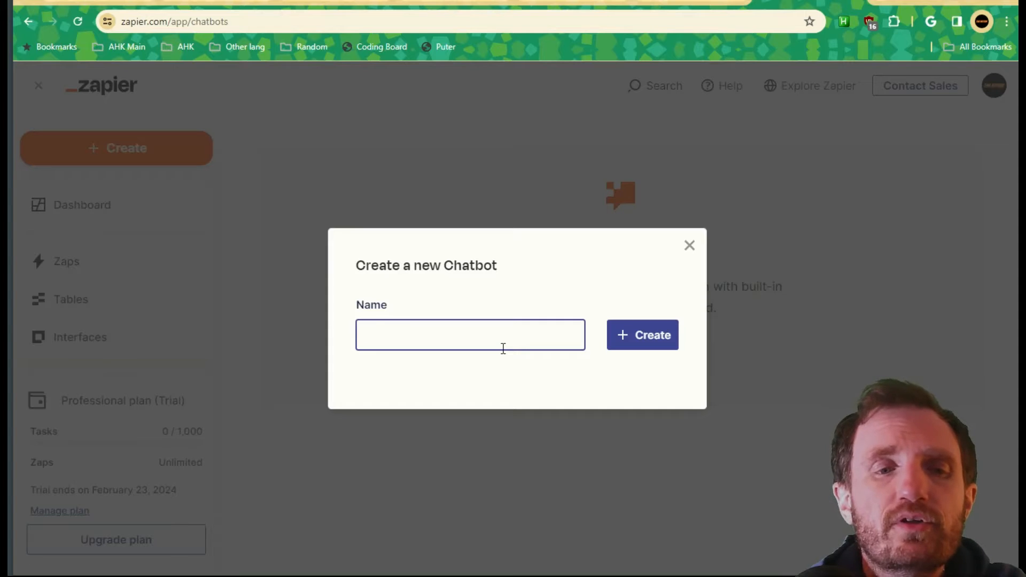
type("ahk")
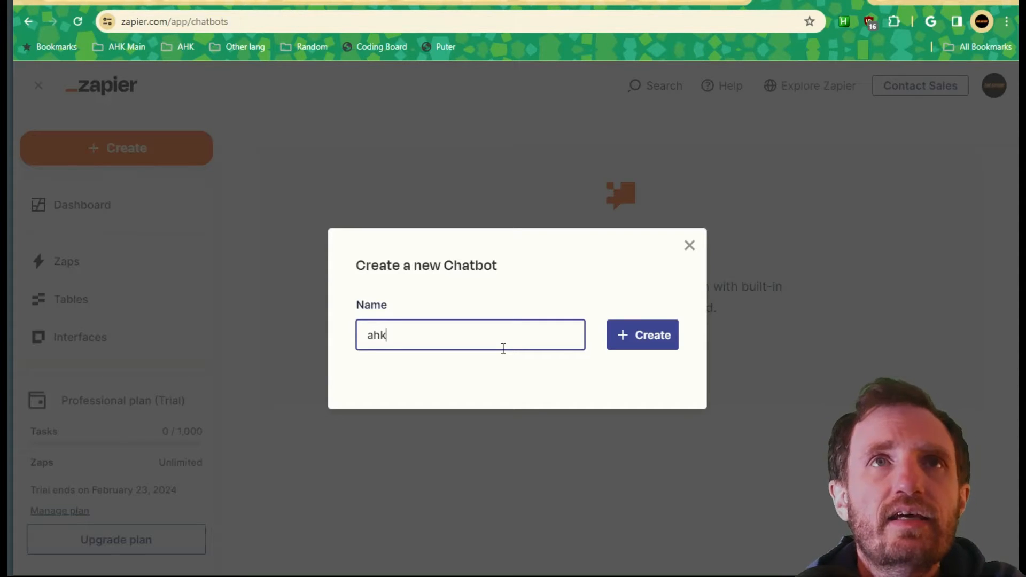
type("now")
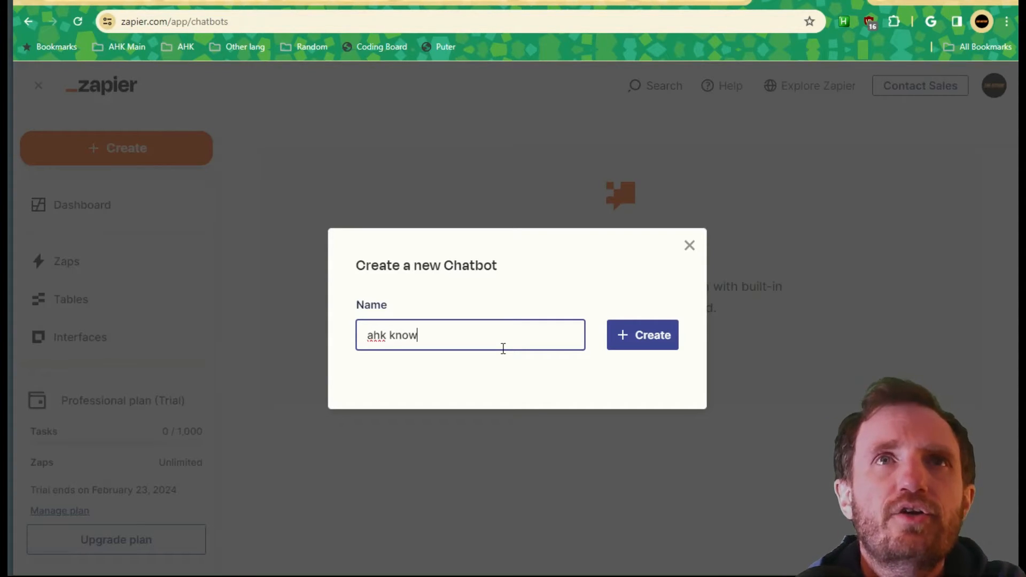
type(" it all d")
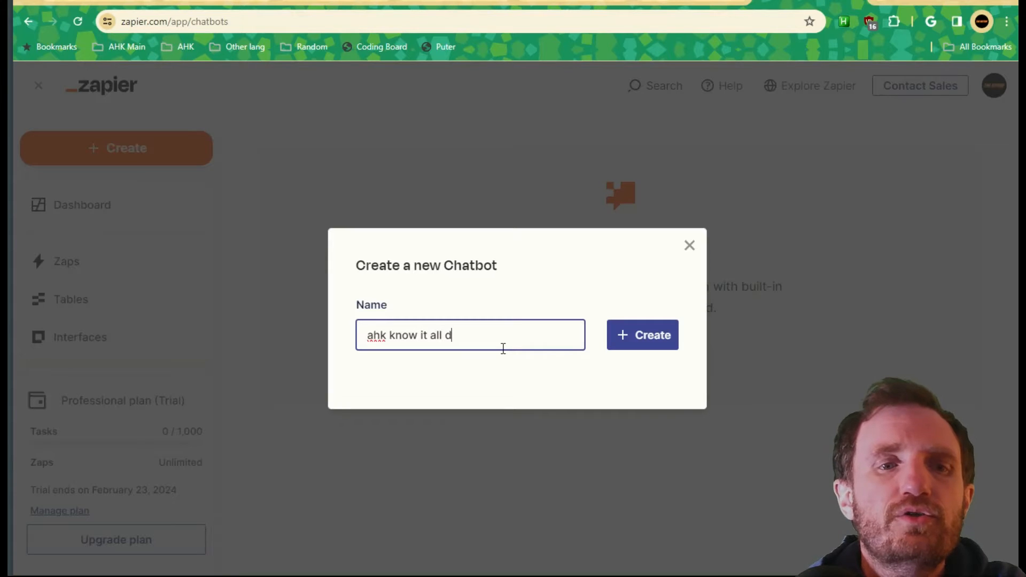
type("ude")
left_click(668, 343)
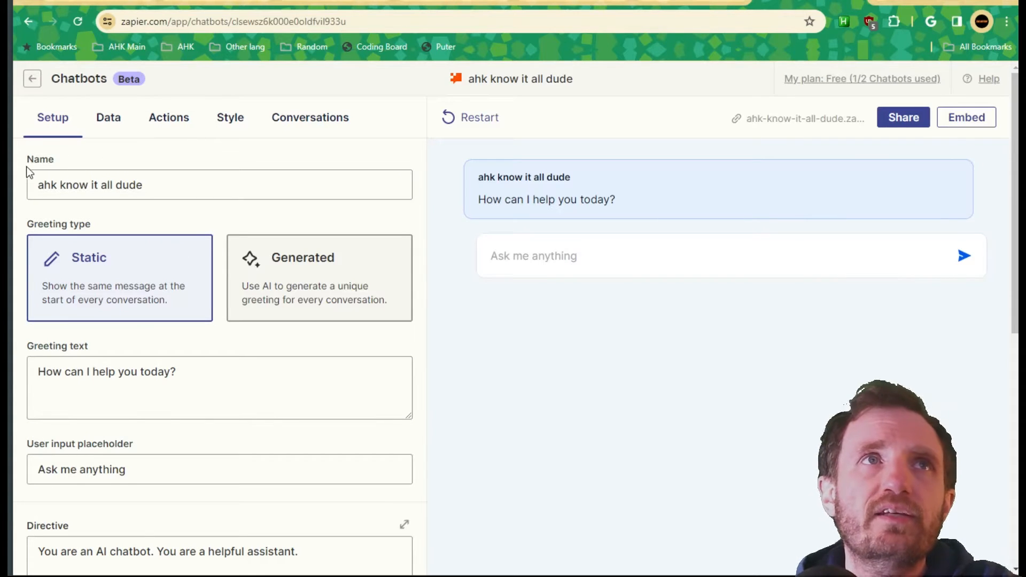
Extend the chatbot's static greeting text to "How can I help you today with autohotkeys my dude?".
left_click_drag(35, 183, 244, 186)
left_click(192, 183)
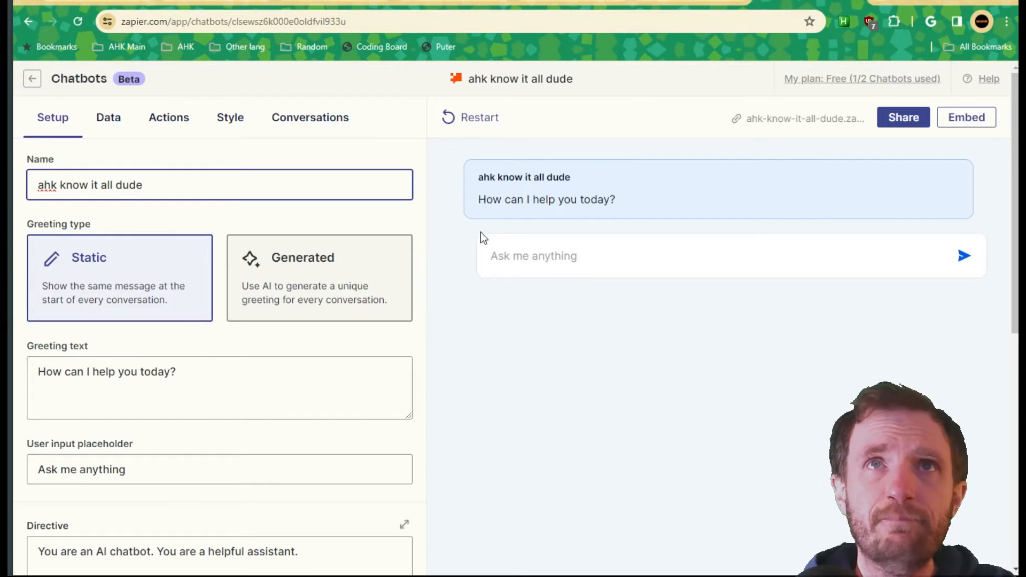
left_click_drag(479, 199, 655, 192)
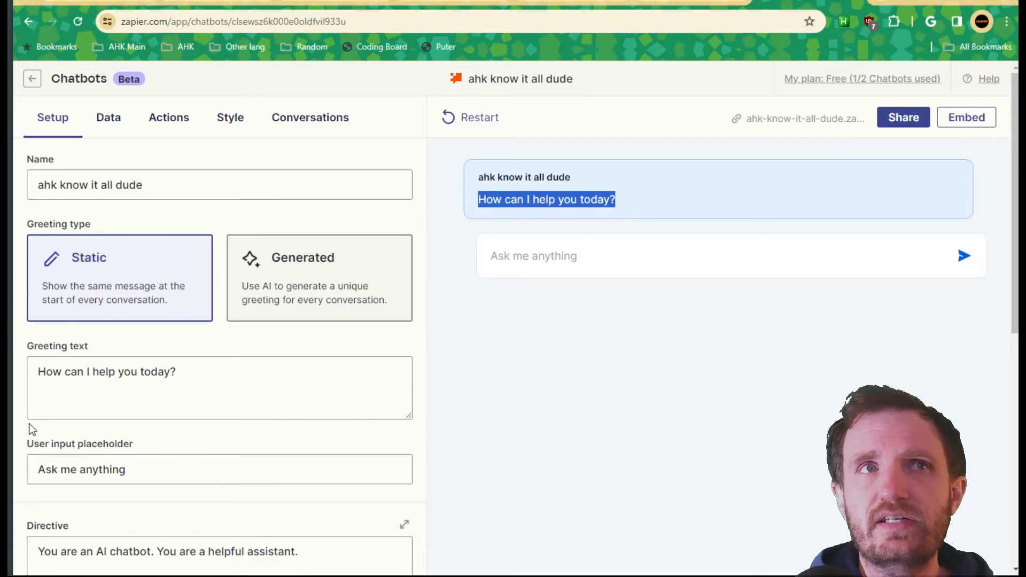
left_click_drag(41, 372, 207, 371)
left_click(207, 371)
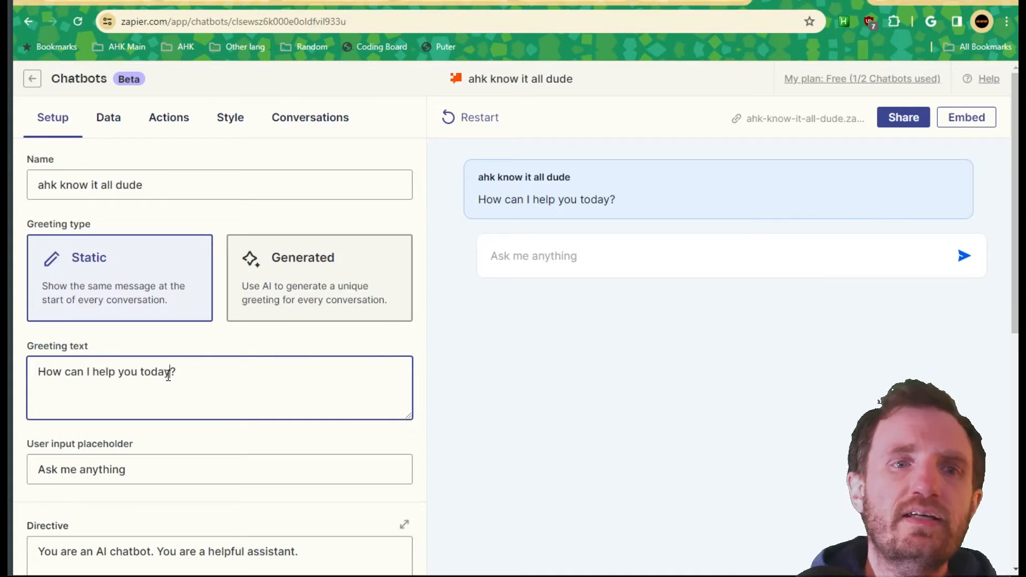
type("with")
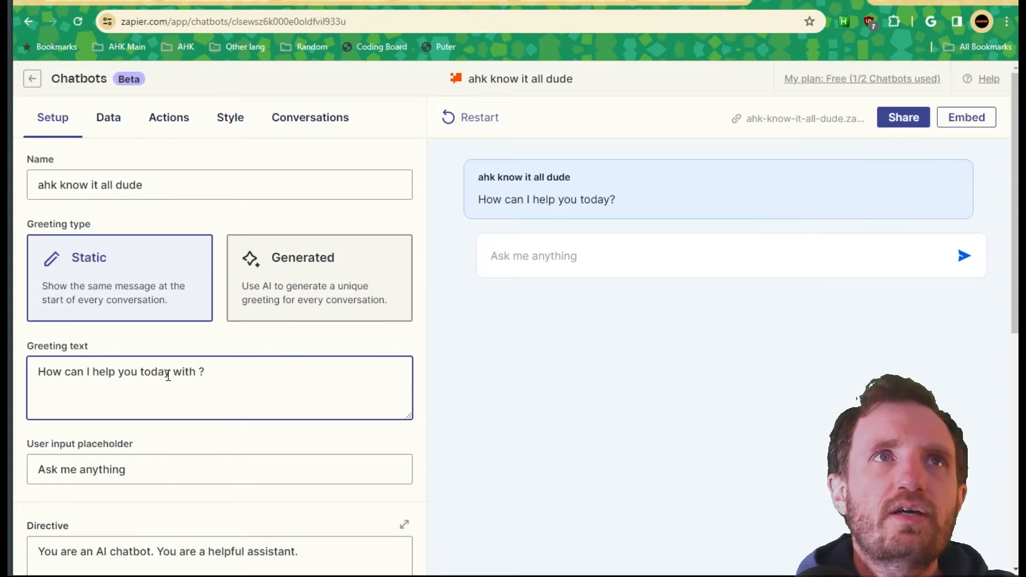
type(" autohotkeys")
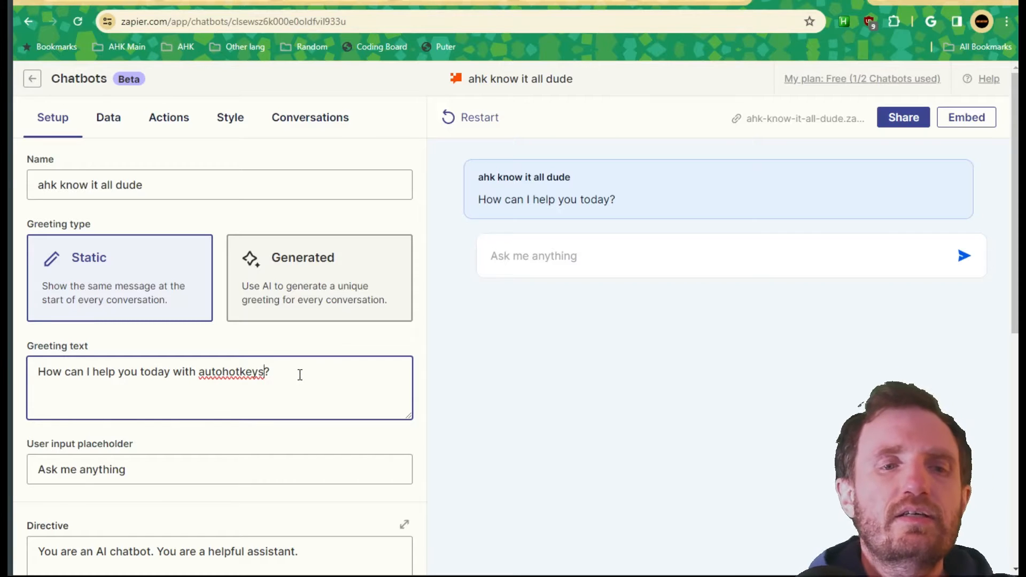
type(" my dude")
left_click(559, 419)
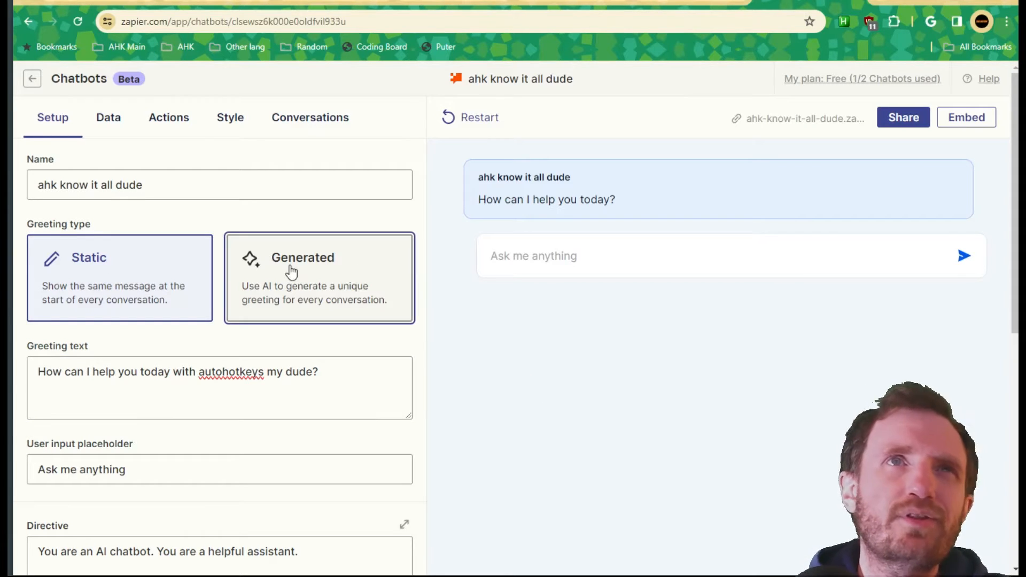
Replace the user input placeholder with "type here now".
scroll(389, 303, "down", 2)
scroll(392, 309, "down", 1)
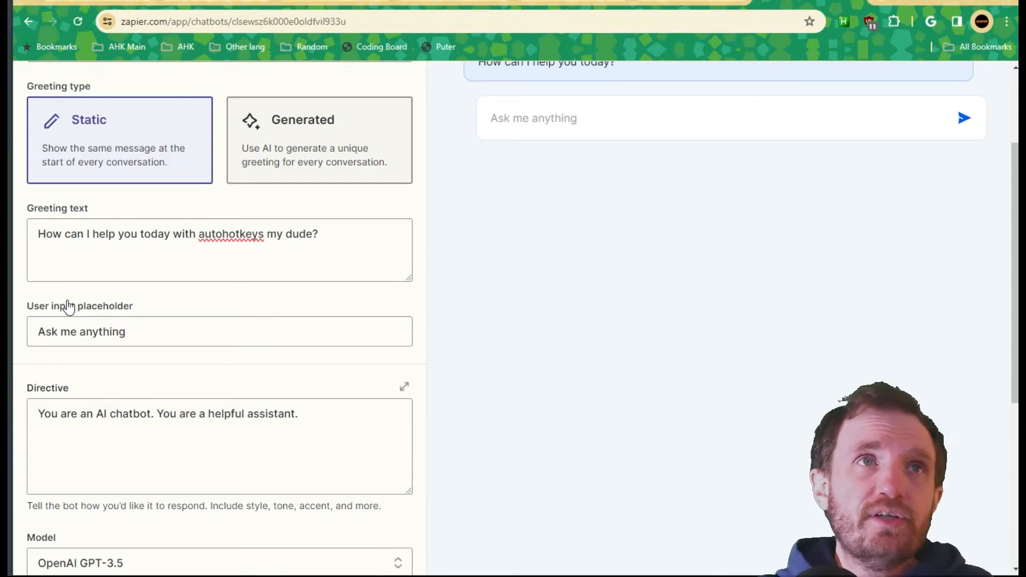
scroll(512, 354, "up", 2)
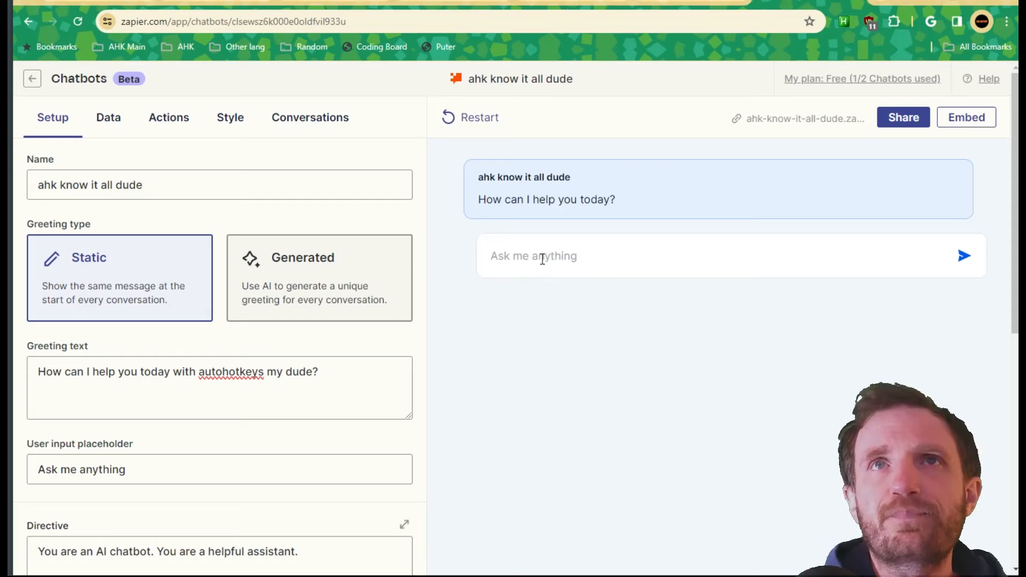
left_click_drag(155, 471, 30, 470)
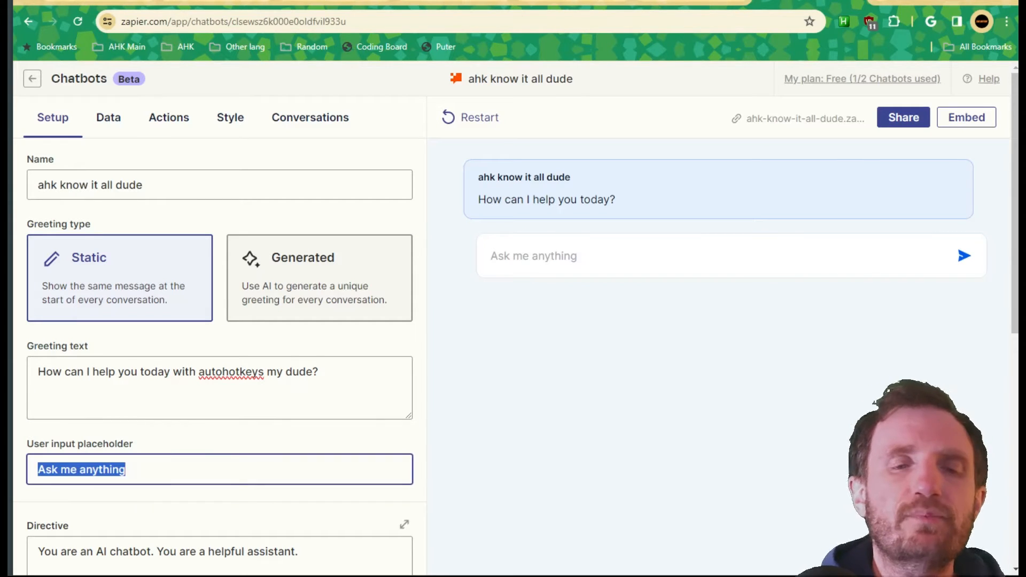
type("type ")
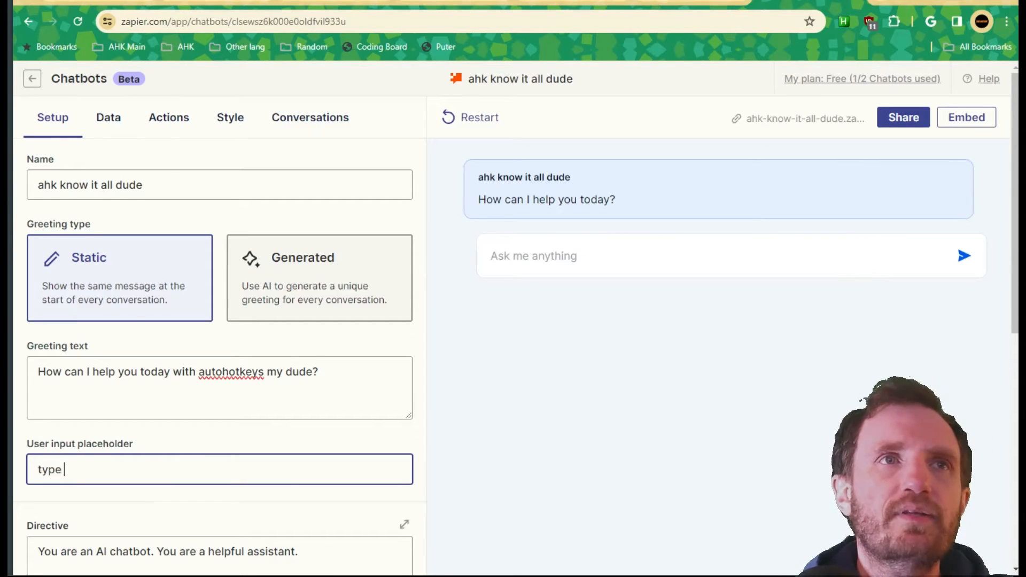
type("here now")
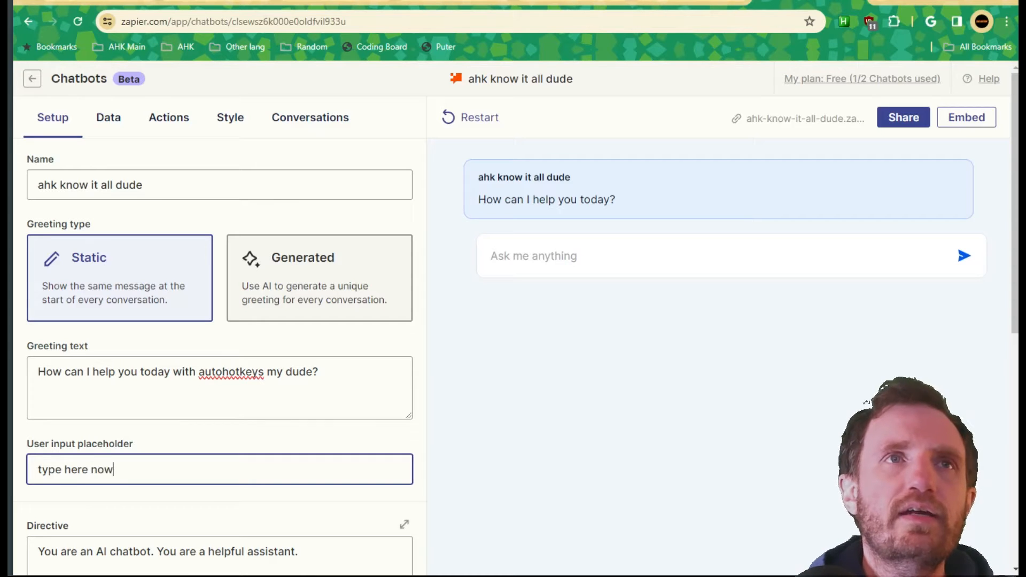
left_click(531, 419)
Review the remaining setup options and check which models are offered for the chatbot.
scroll(332, 385, "down", 1)
scroll(609, 130, "down", 3)
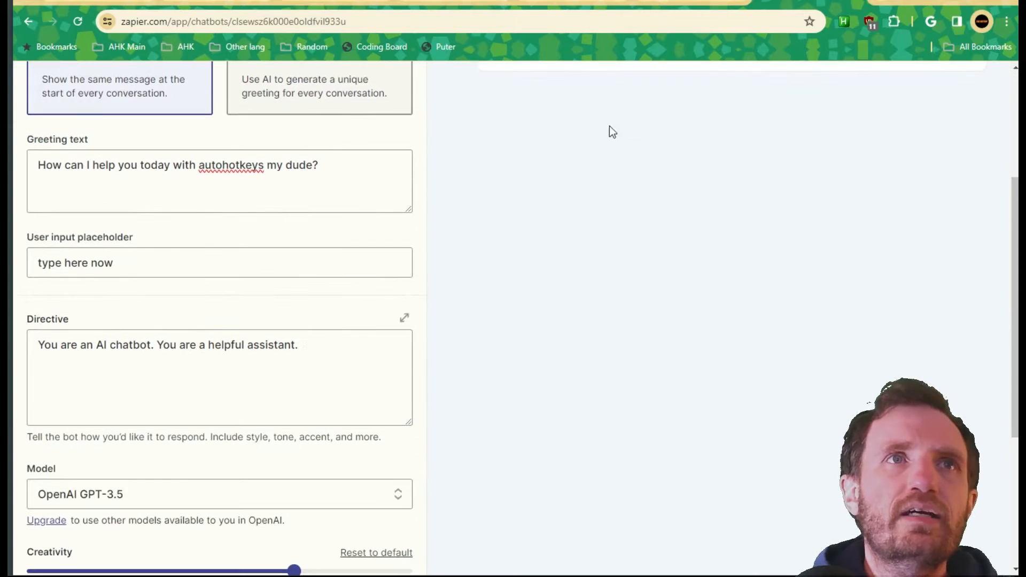
scroll(550, 145, "up", 3)
scroll(252, 397, "down", 1)
scroll(252, 396, "down", 4)
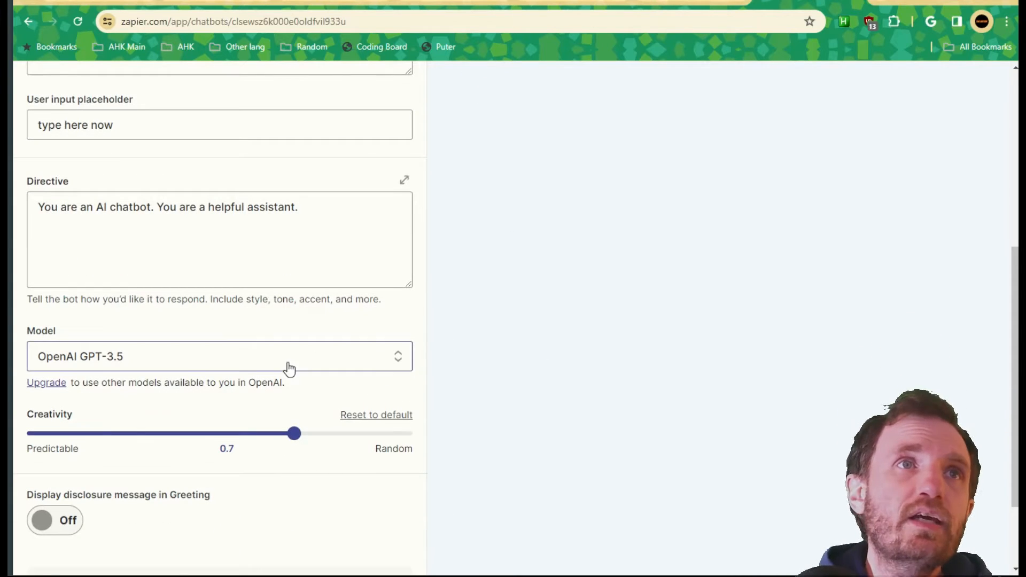
scroll(288, 367, "down", 1)
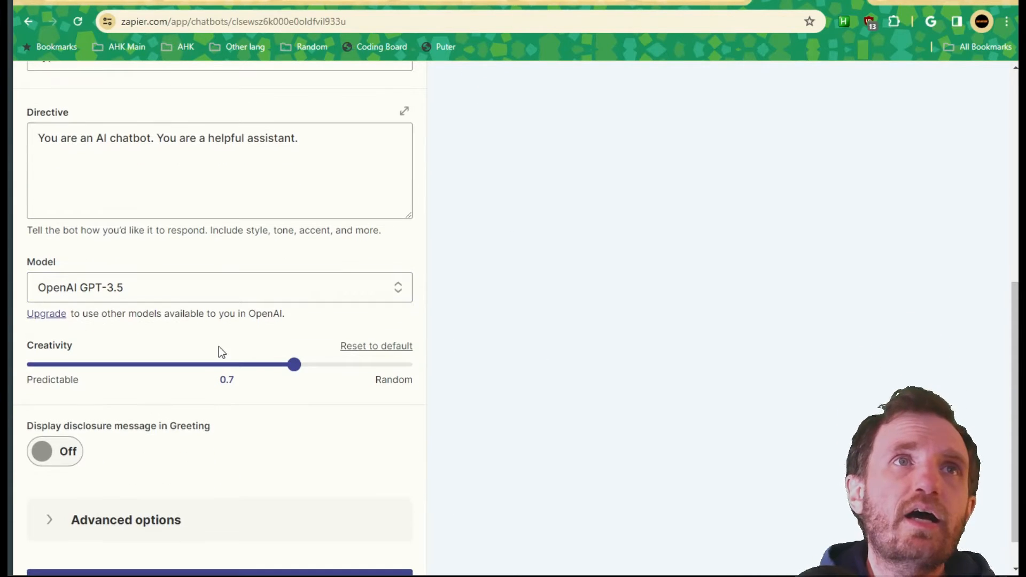
left_click(121, 299)
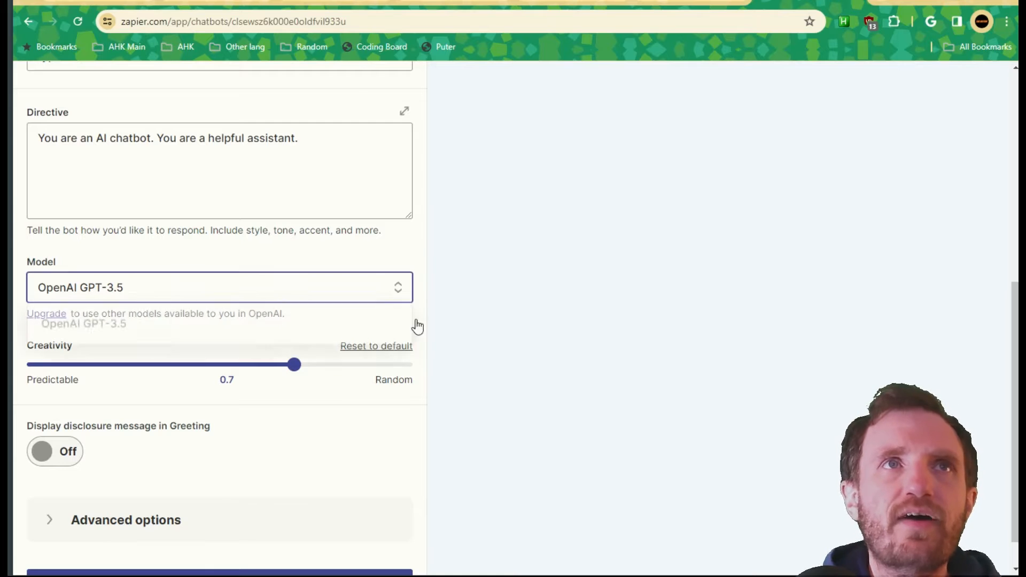
left_click(549, 371)
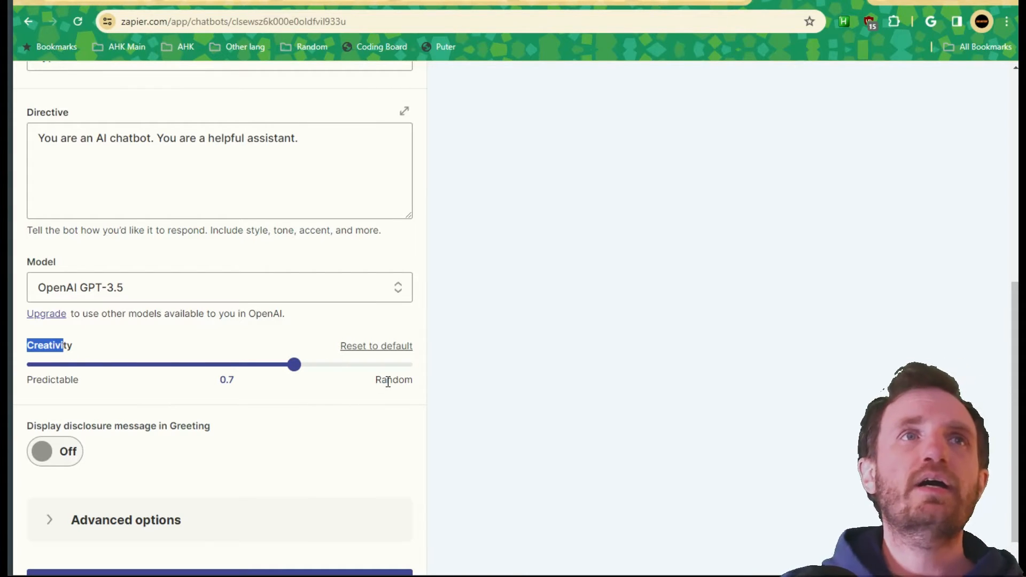
Lower the chatbot's creativity to 0.5, between predictable and random.
double_click(61, 379)
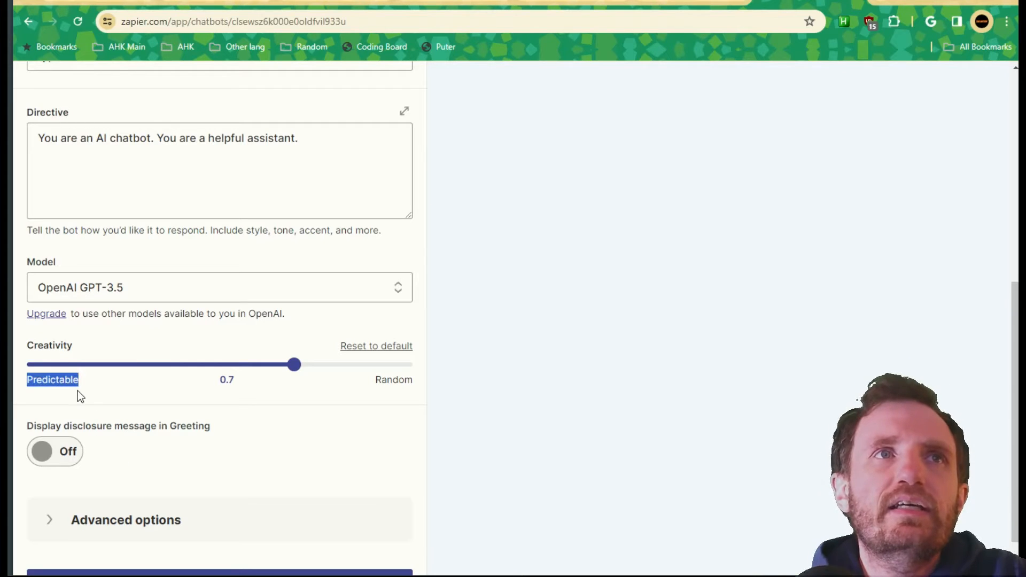
double_click(402, 379)
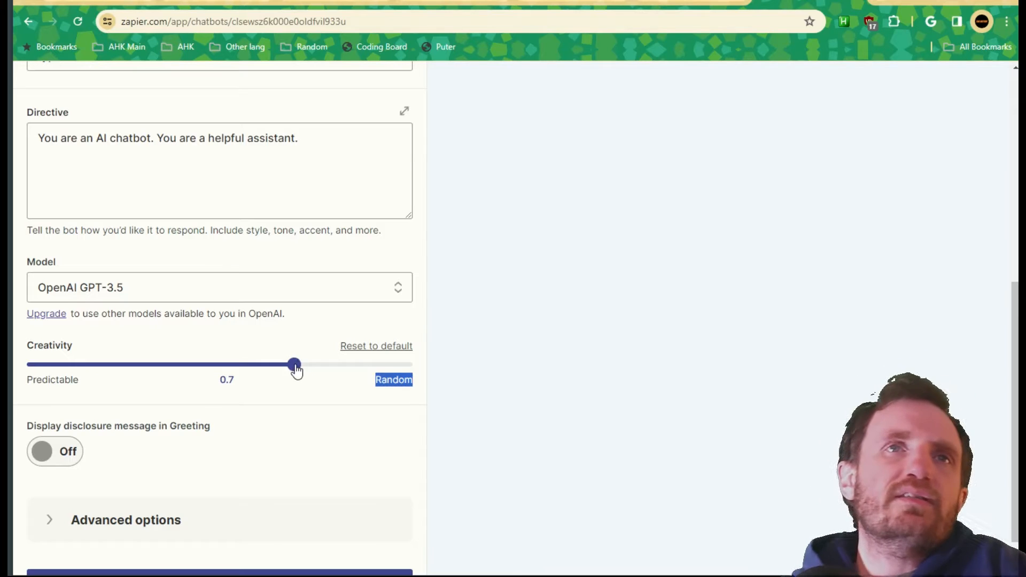
left_click_drag(296, 366, 228, 369)
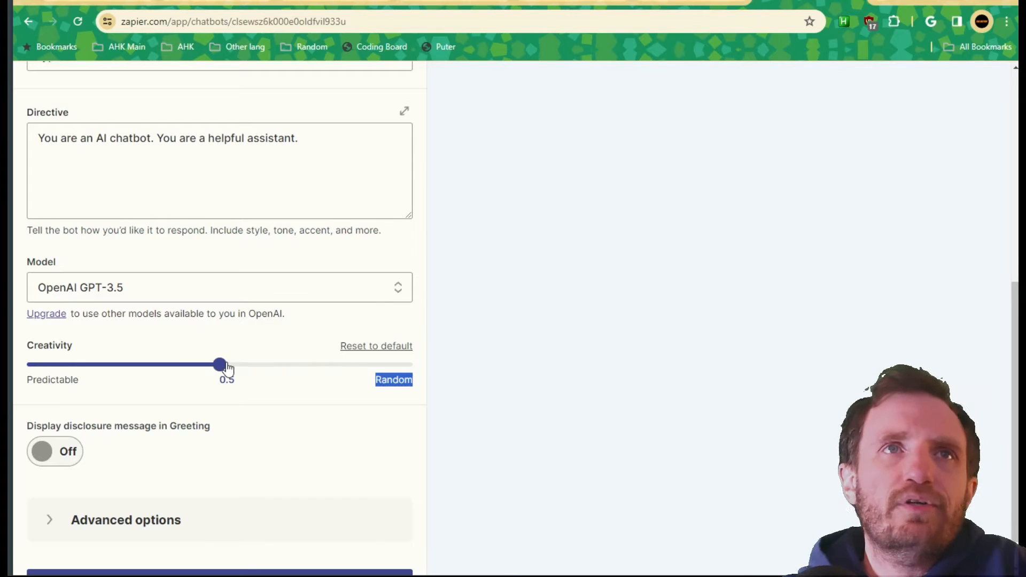
left_click(586, 351)
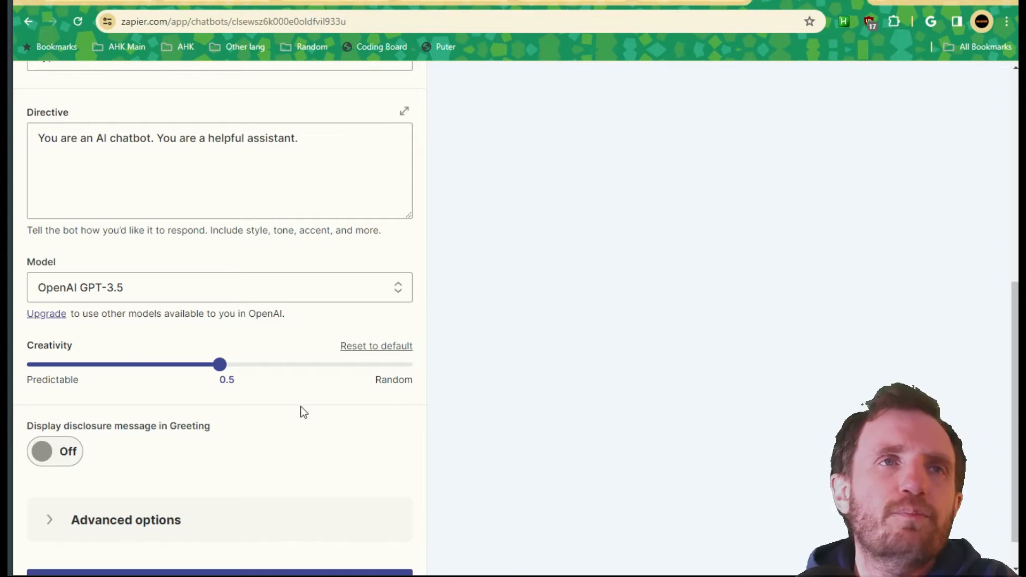
Switch on the greeting's disclosure message to view its text, and switch it back off.
scroll(300, 412, "down", 1)
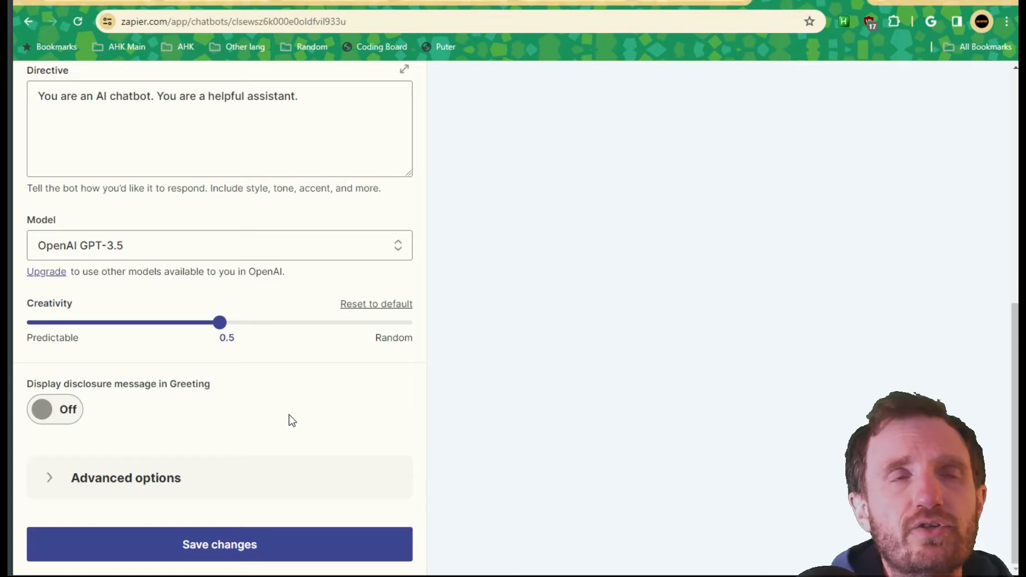
left_click(65, 413)
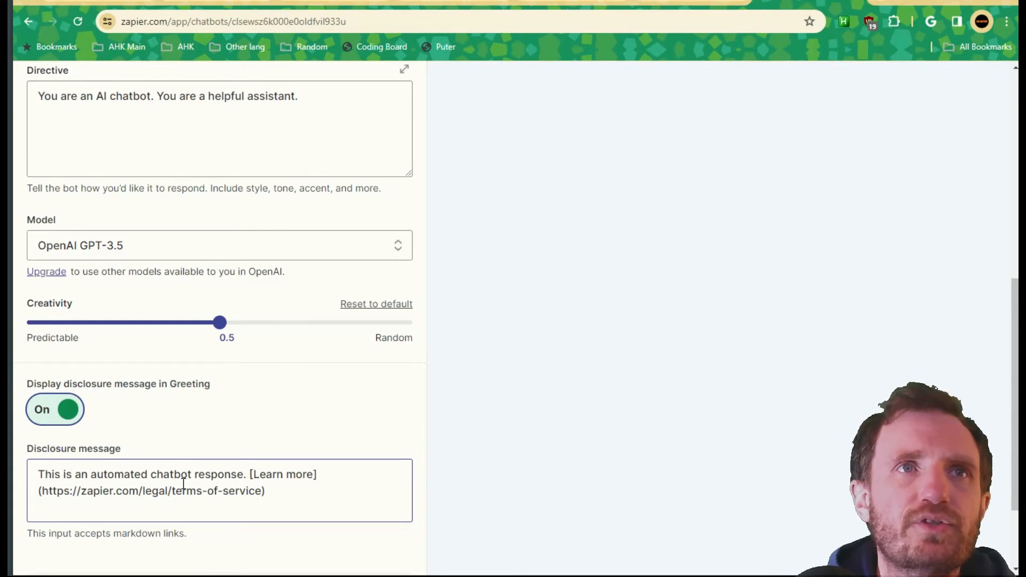
left_click(71, 419)
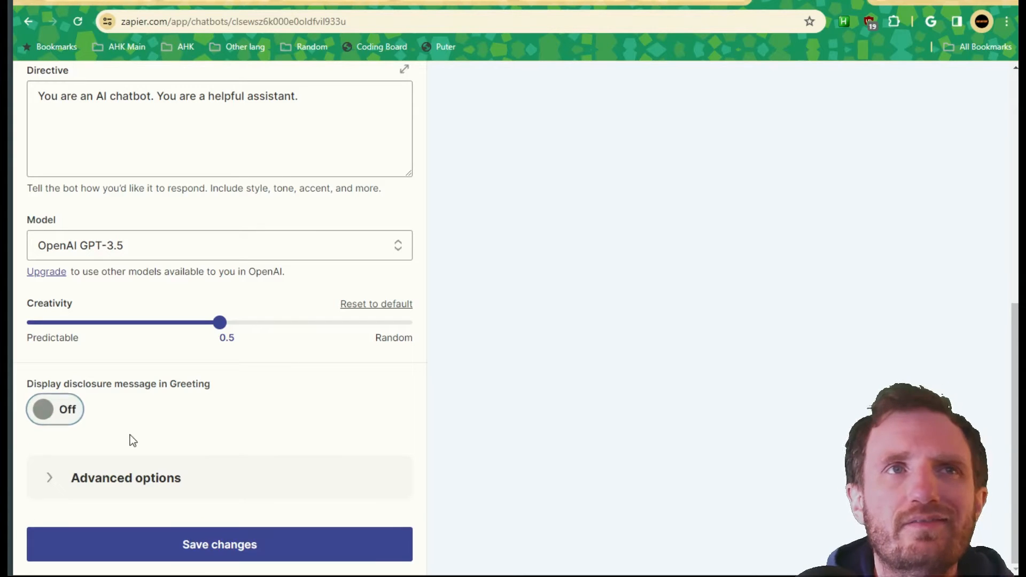
Set the browser title to "AHK Chat" in the chatbot's advanced options and save the changes.
left_click(46, 475)
scroll(353, 401, "down", 3)
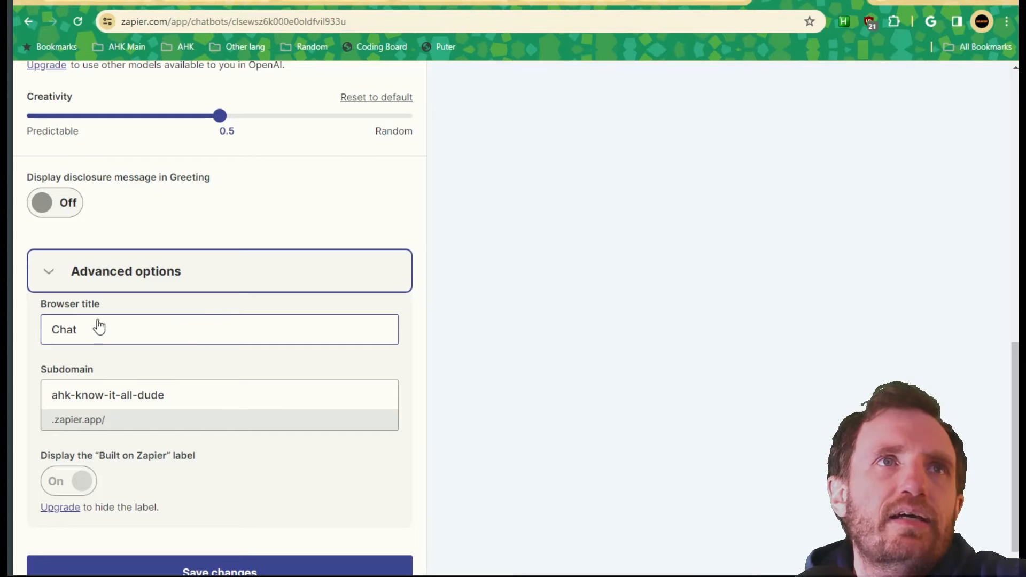
left_click(83, 332)
left_click(53, 332)
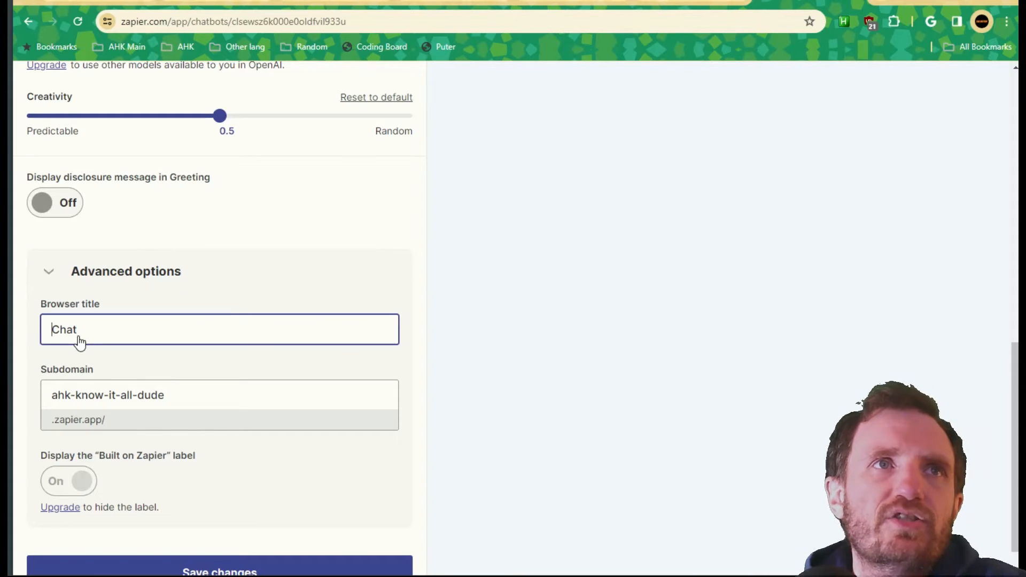
type("AHK")
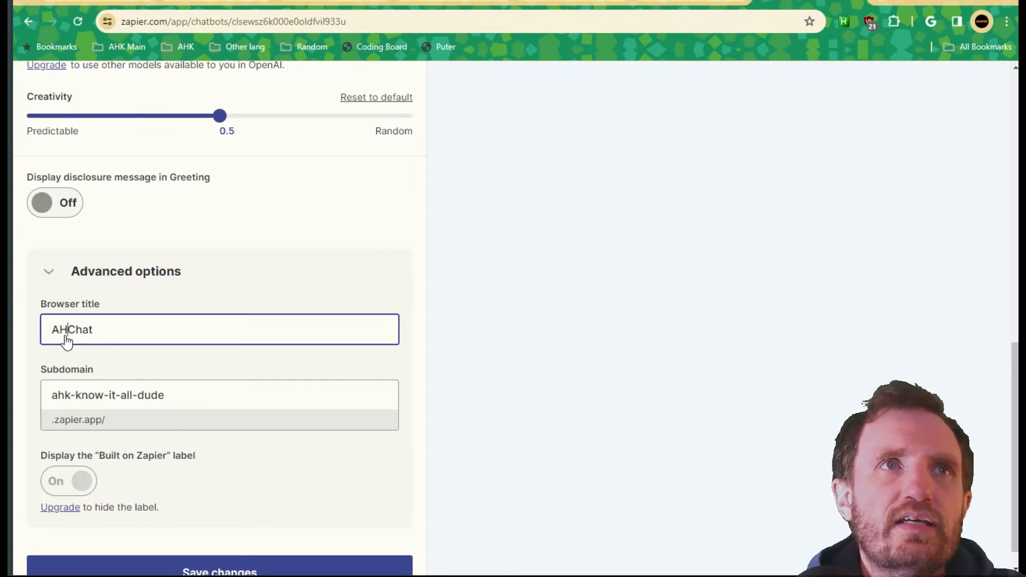
left_click(593, 323)
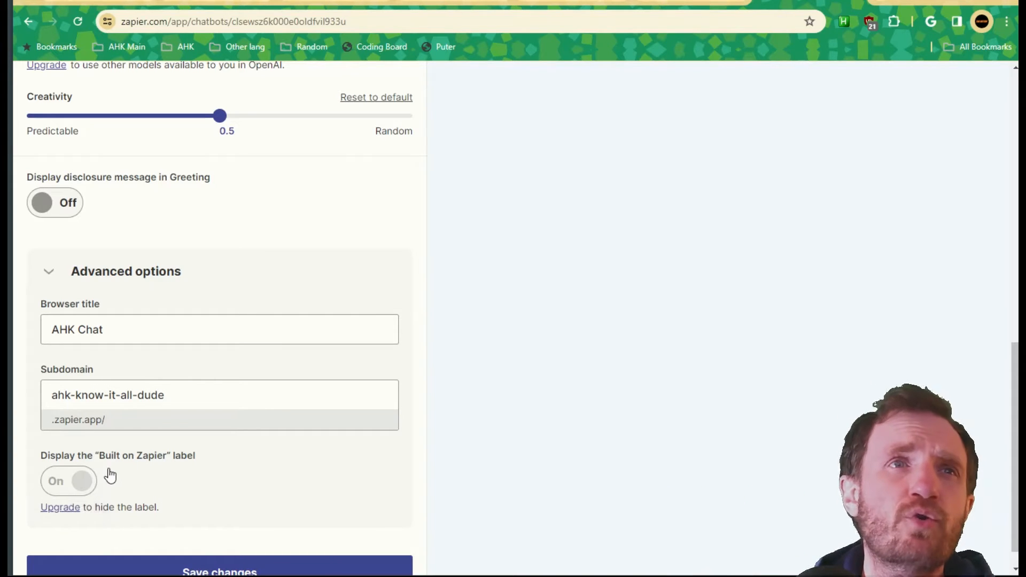
scroll(523, 489, "down", 1)
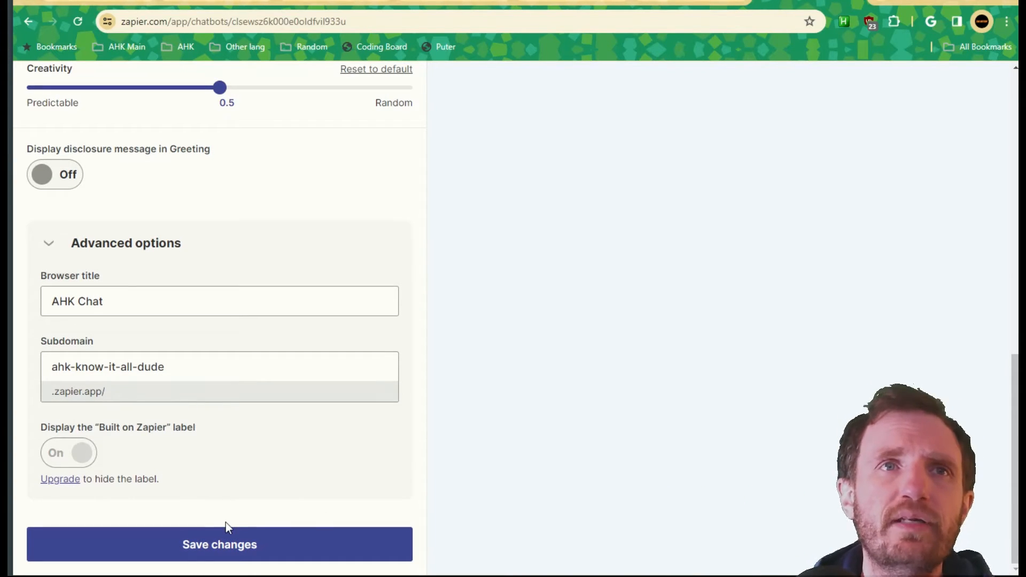
left_click(229, 549)
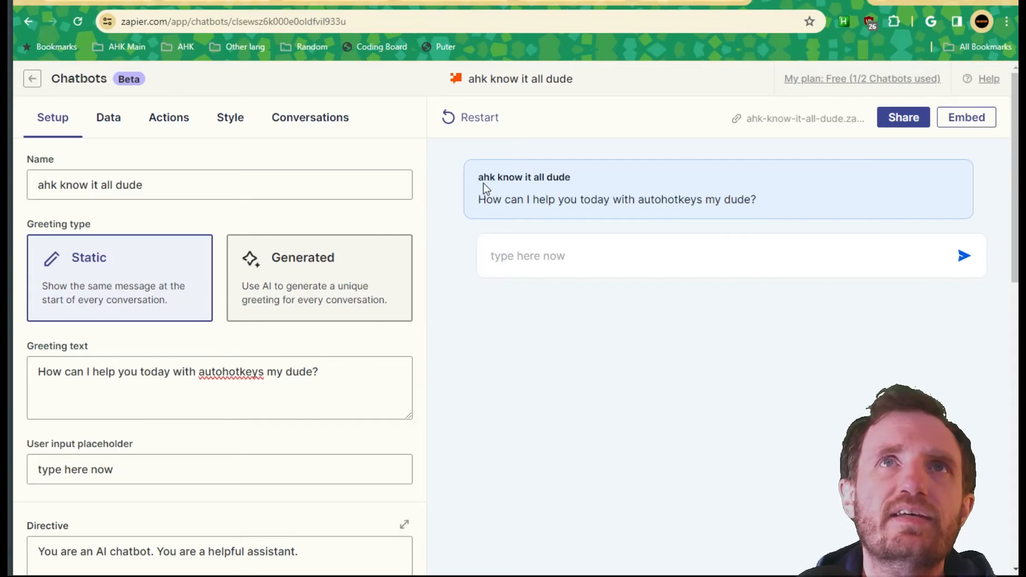
Check the greeting in the chat preview and read which file types can be uploaded as knowledge sources.
left_click_drag(482, 200, 761, 208)
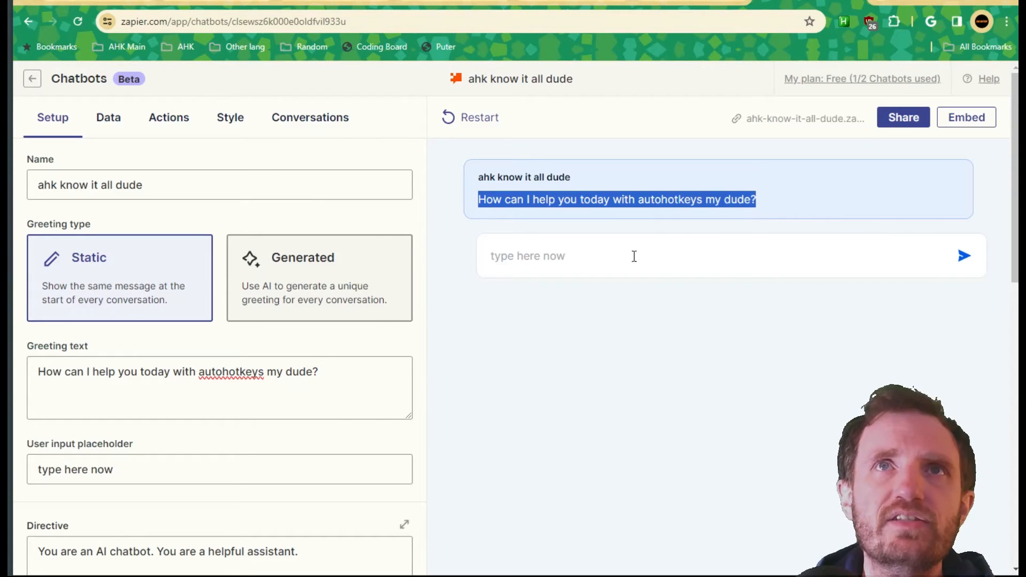
left_click(586, 354)
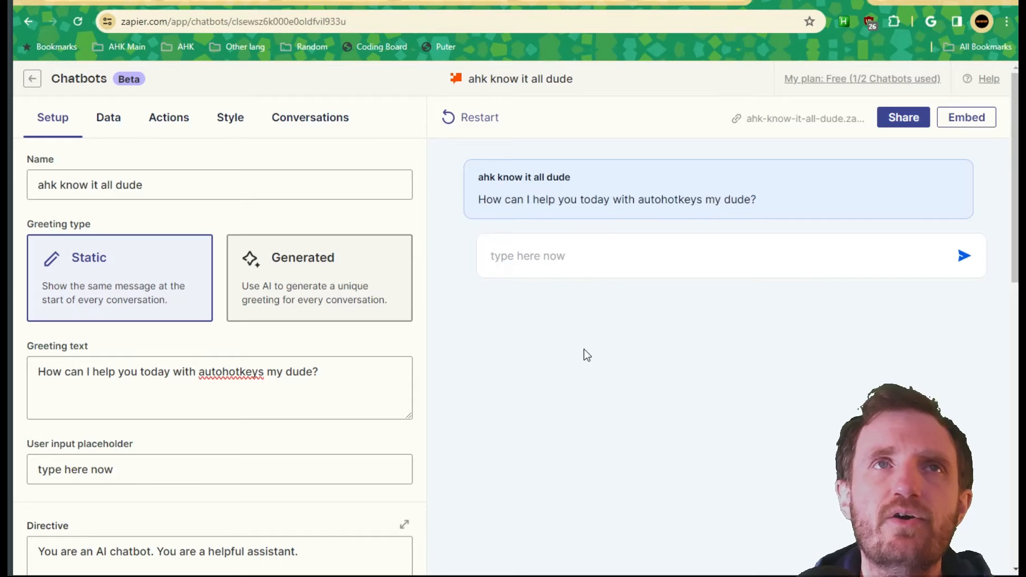
left_click(107, 116)
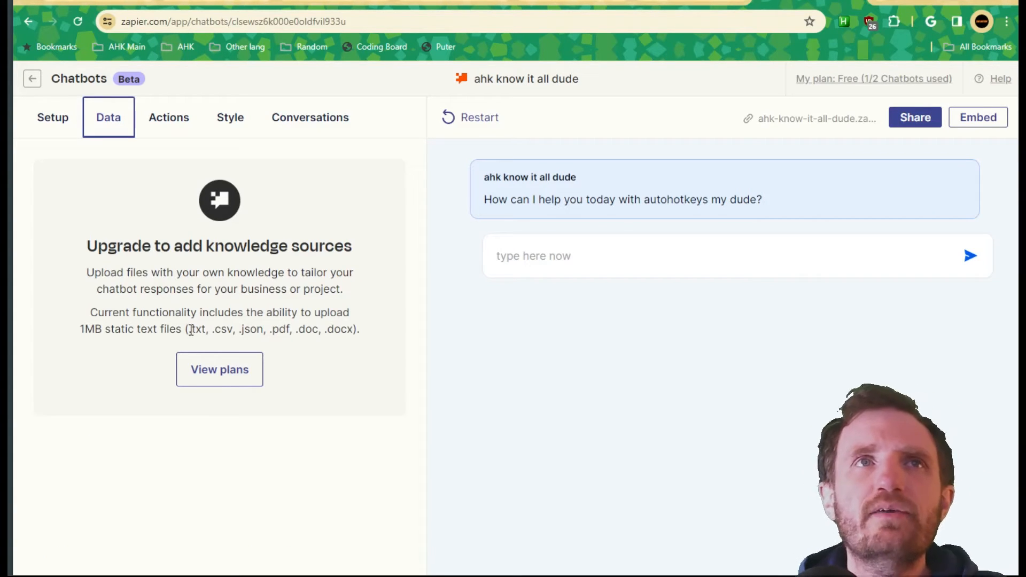
left_click_drag(191, 330, 340, 338)
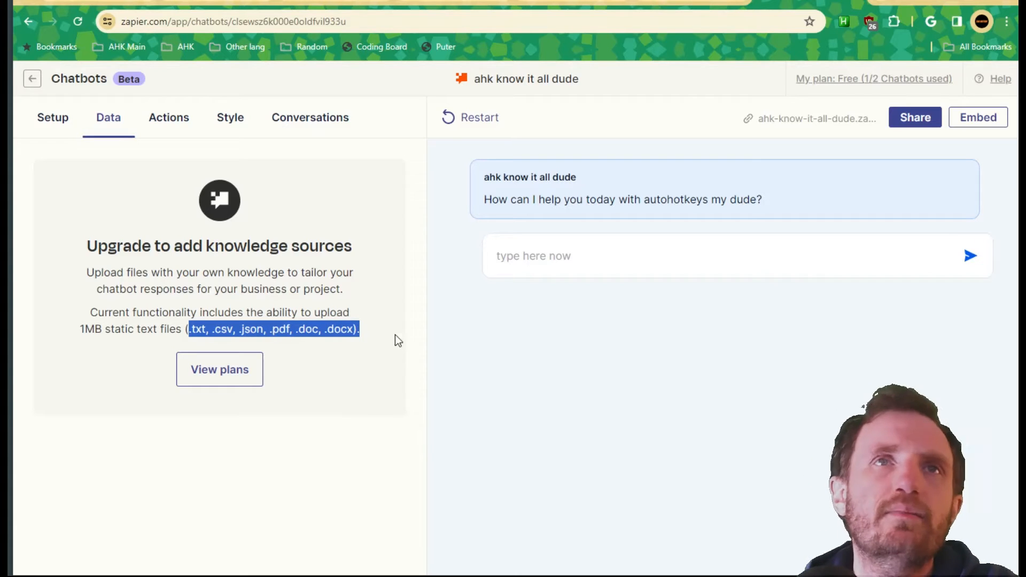
double_click(309, 329)
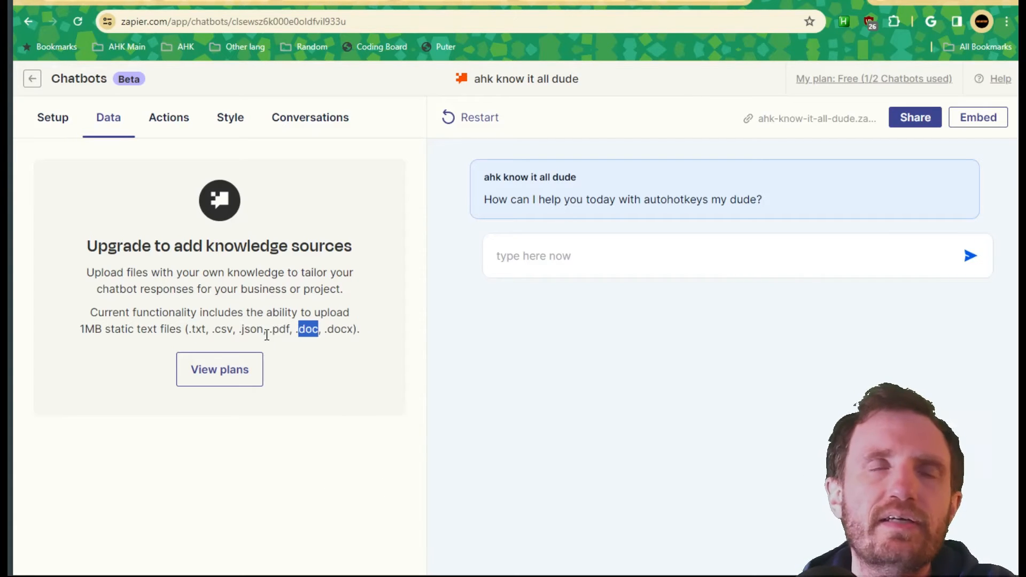
double_click(276, 330)
left_click(325, 333)
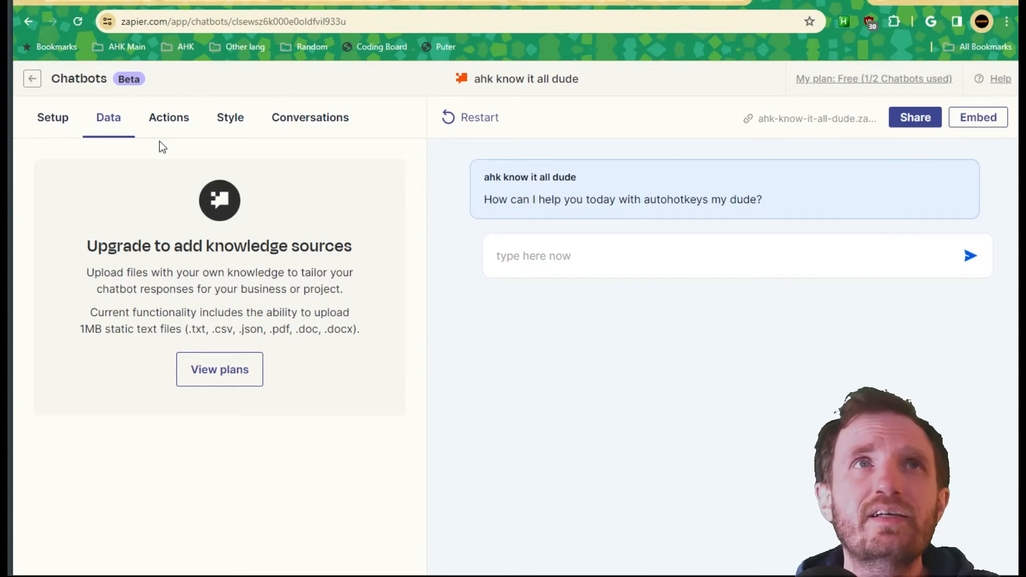
Start a new chatbot action and set its notification text to "Copied text to clipboard".
left_click(174, 129)
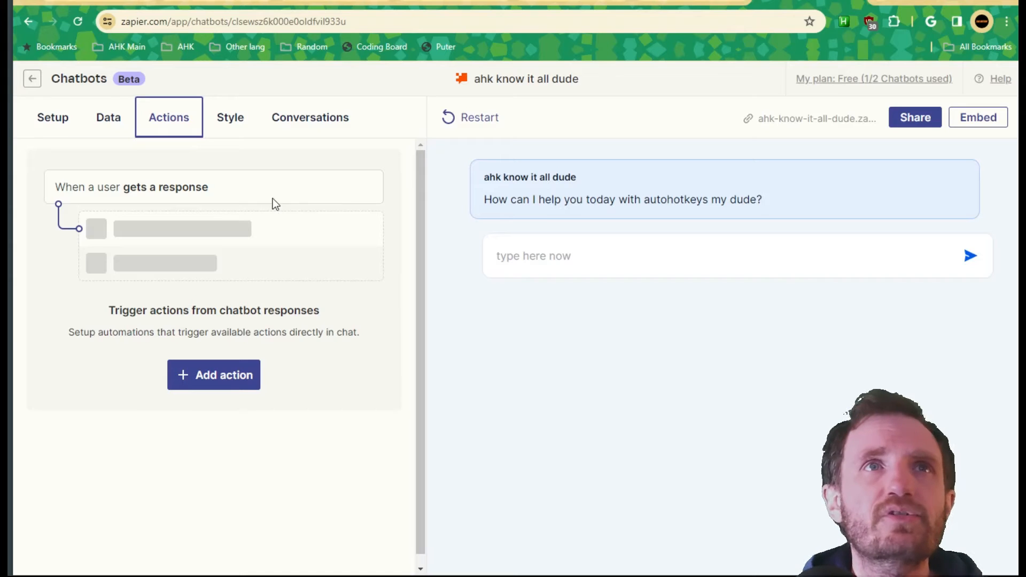
left_click(228, 382)
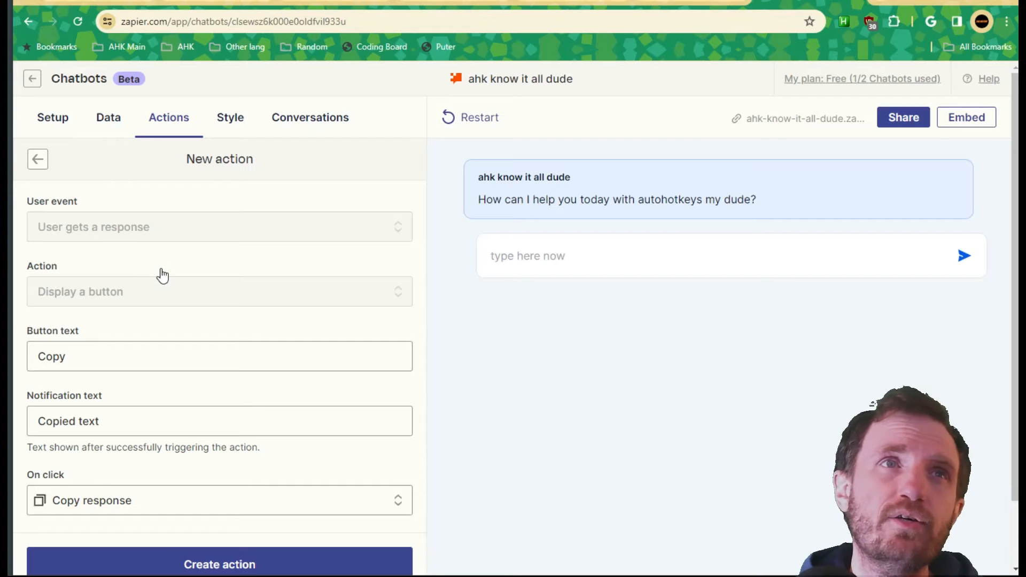
scroll(160, 270, "down", 2)
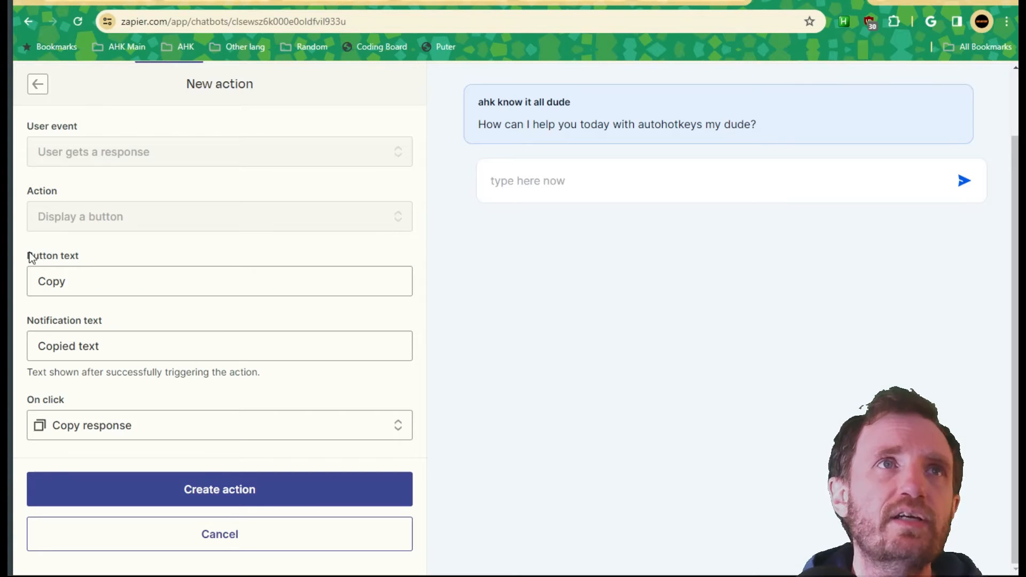
left_click(144, 349)
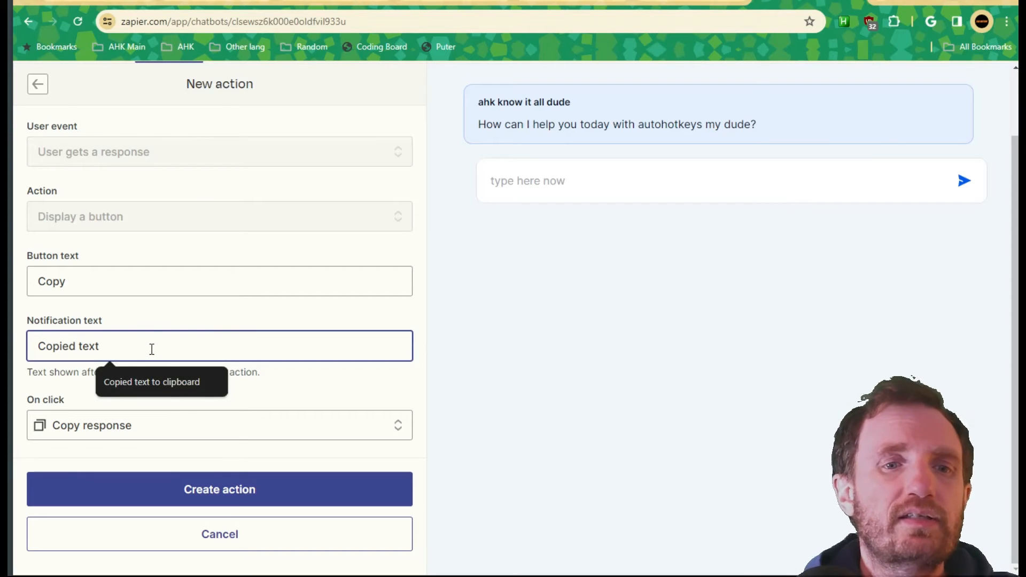
type("Copied text to clip")
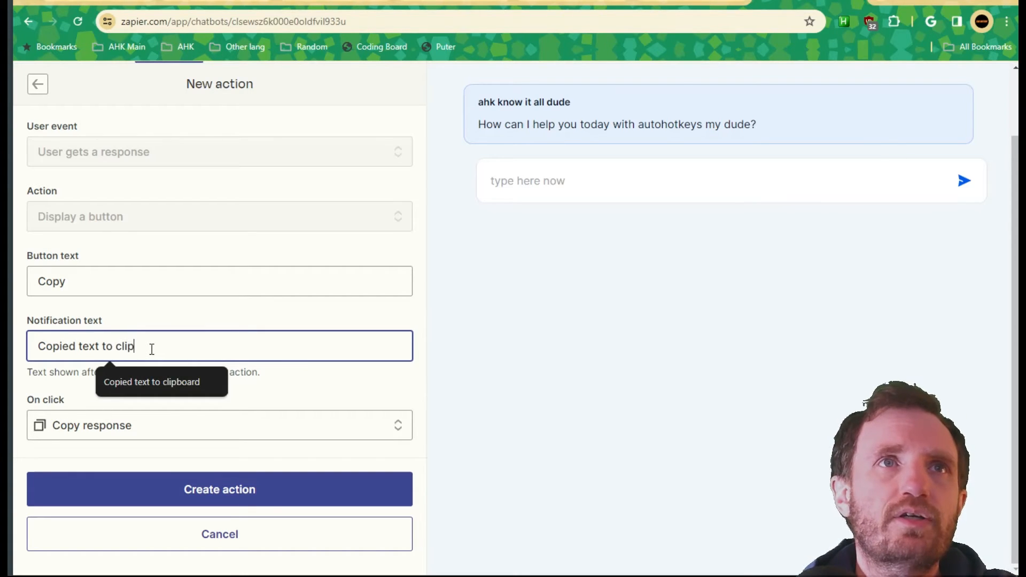
type("b")
left_click(164, 381)
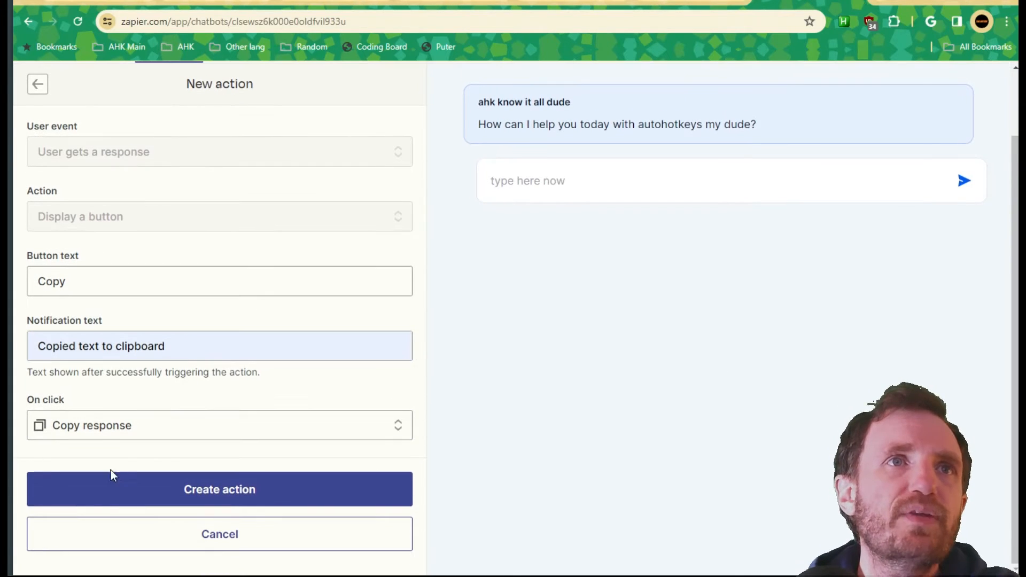
Keep "Copy response" as the Copy button's on-click behaviour and create the action.
left_click(121, 431)
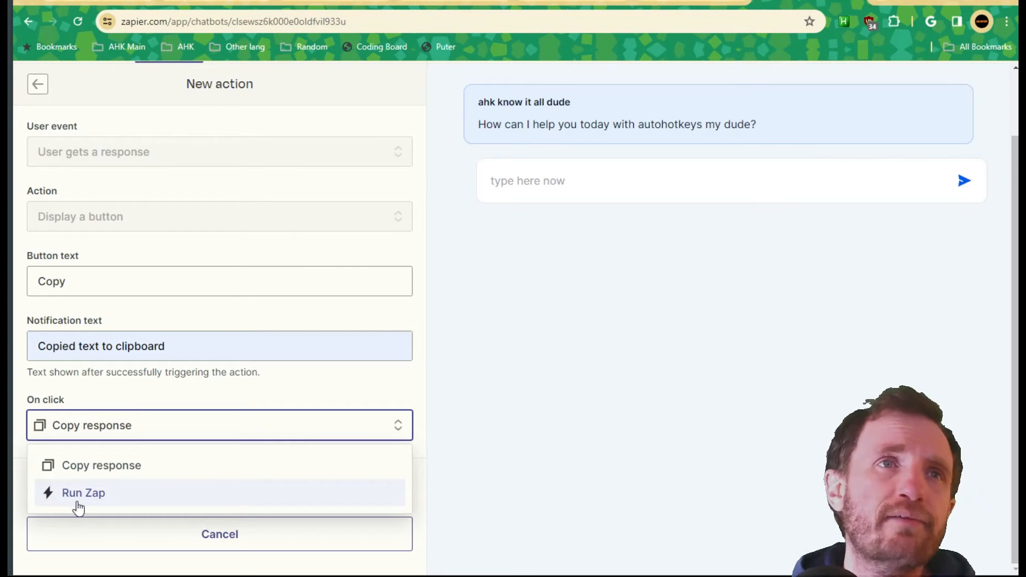
left_click(125, 470)
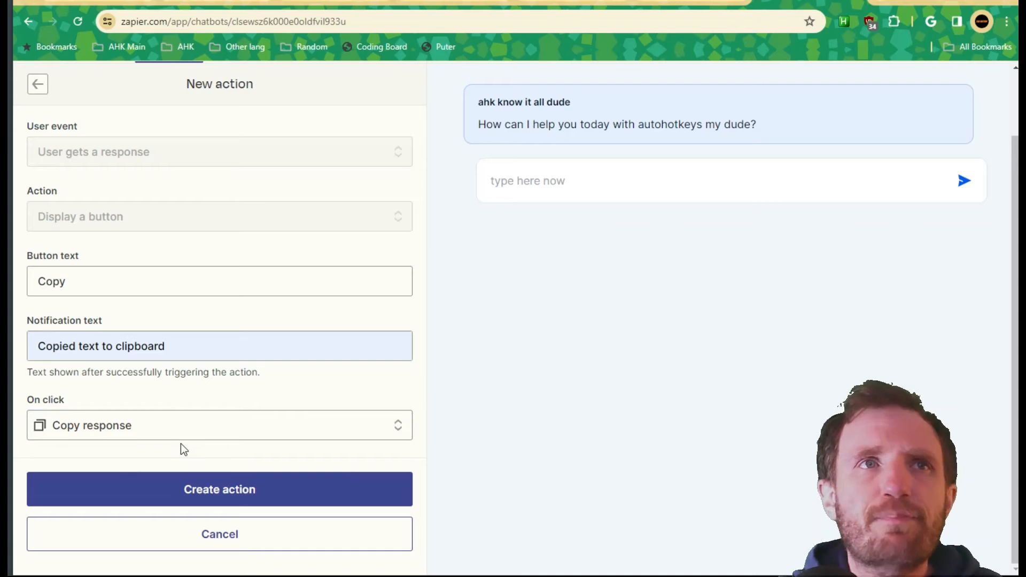
left_click(222, 495)
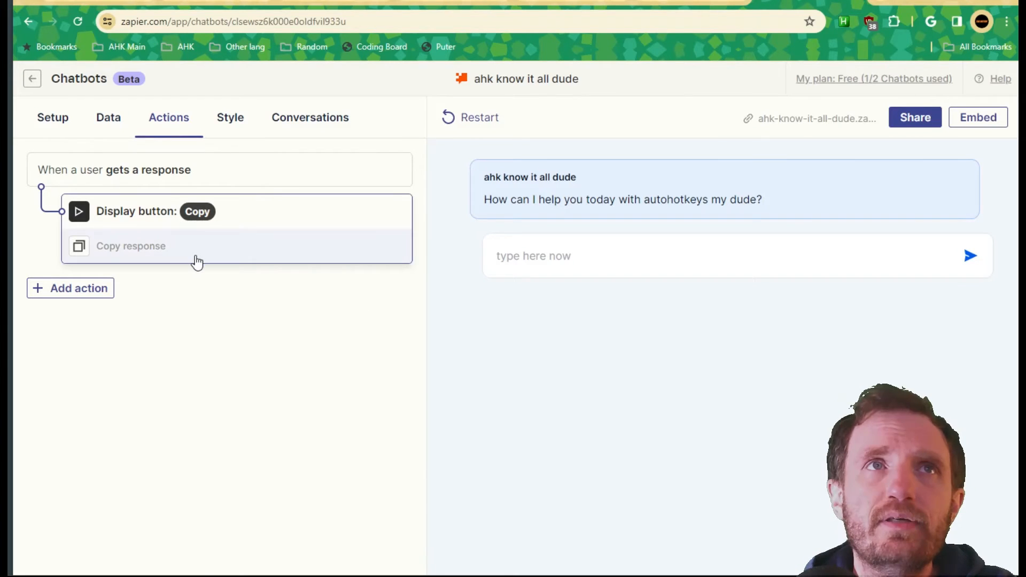
Review the chatbot's appearance options and how much conversation history the current plan captures.
left_click(229, 119)
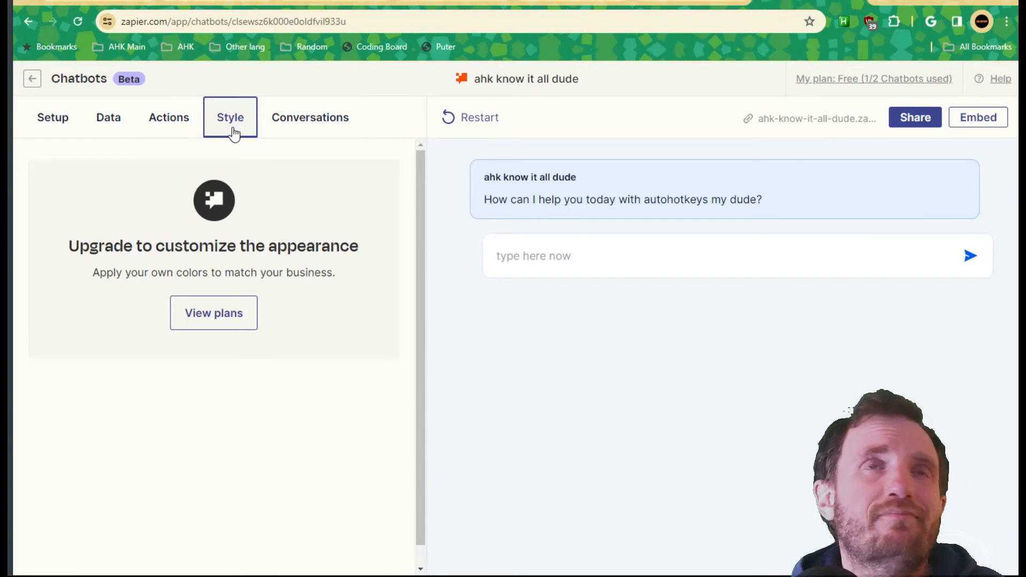
left_click(327, 121)
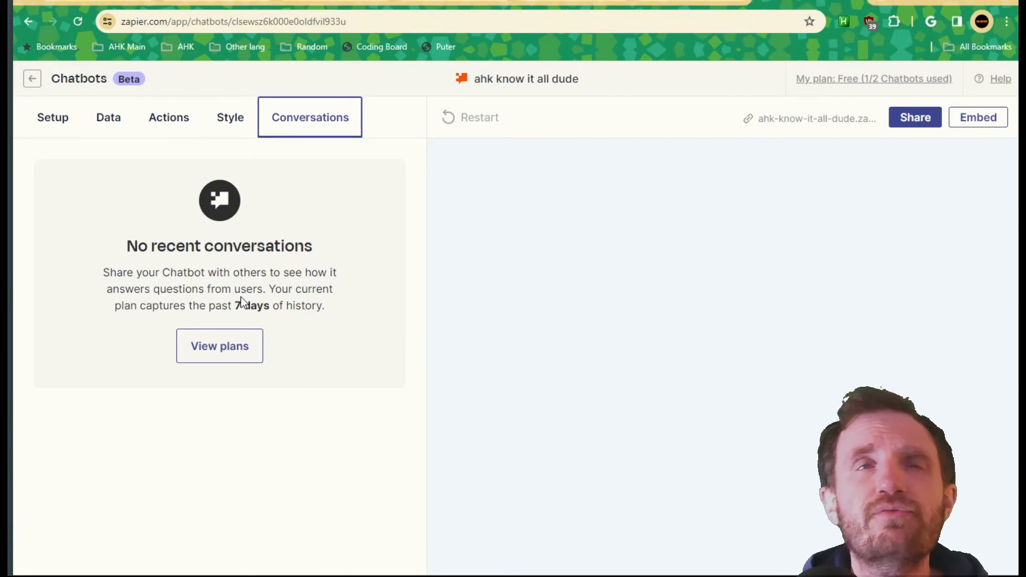
left_click_drag(223, 306, 355, 305)
left_click(733, 332)
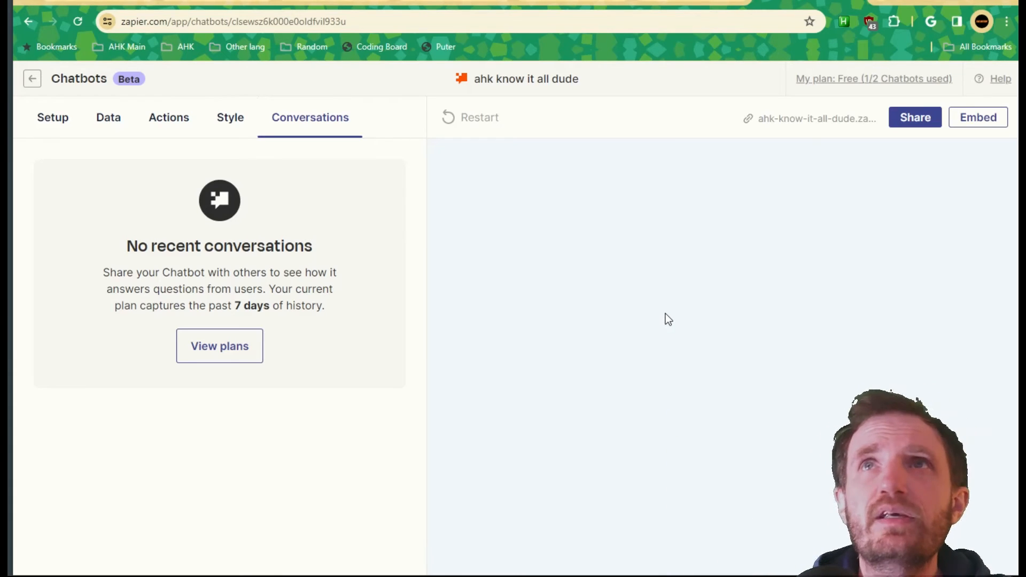
View the chatbot's embed options, and copy its public URL from the share dialog.
left_click(971, 125)
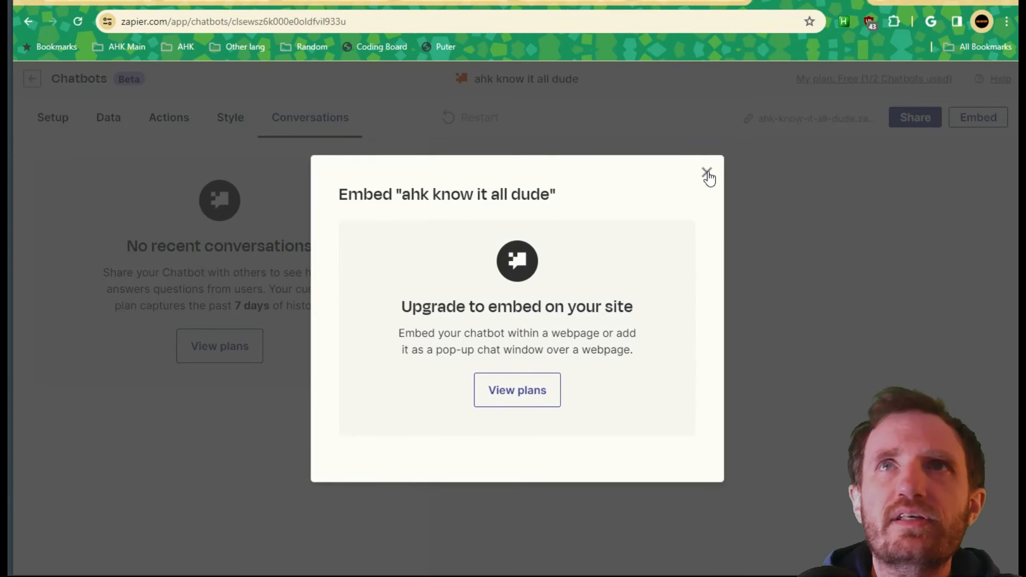
left_click(707, 172)
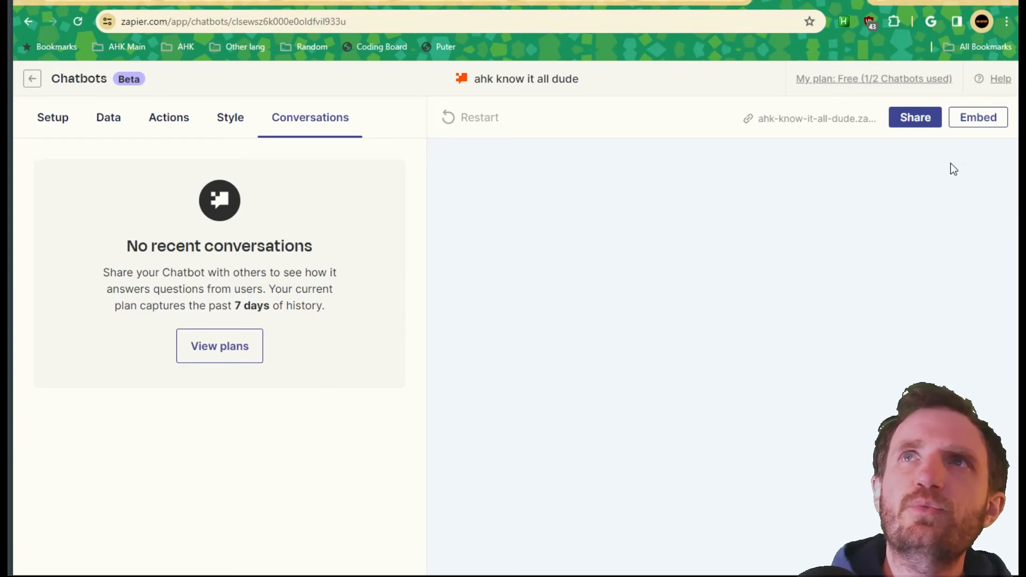
left_click(915, 121)
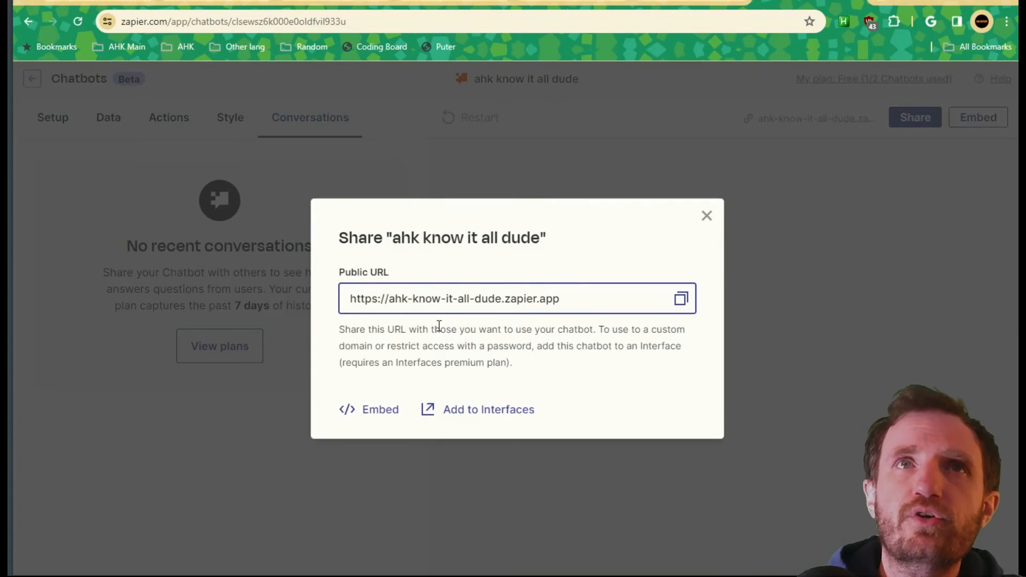
left_click(681, 299)
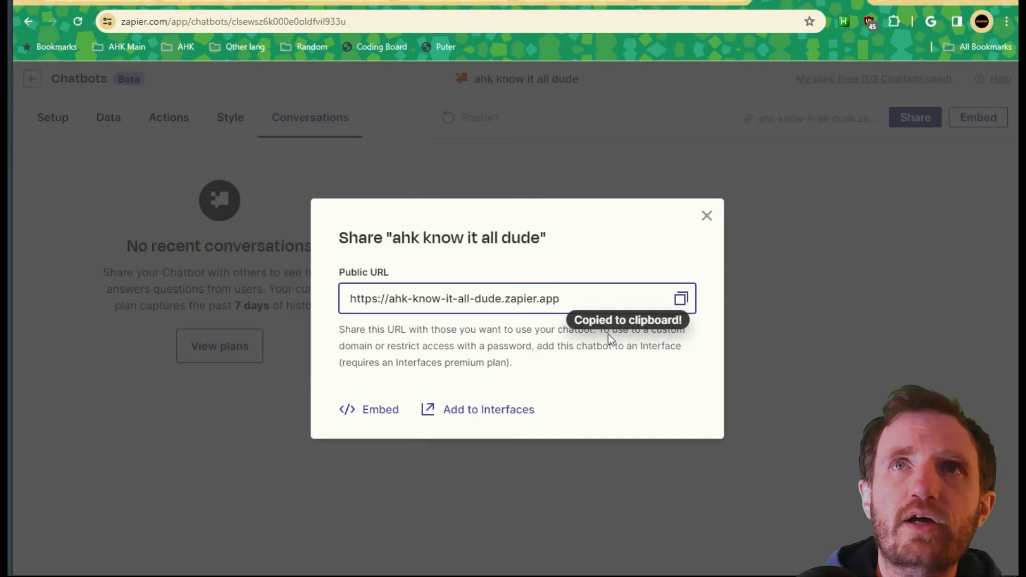
left_click(706, 217)
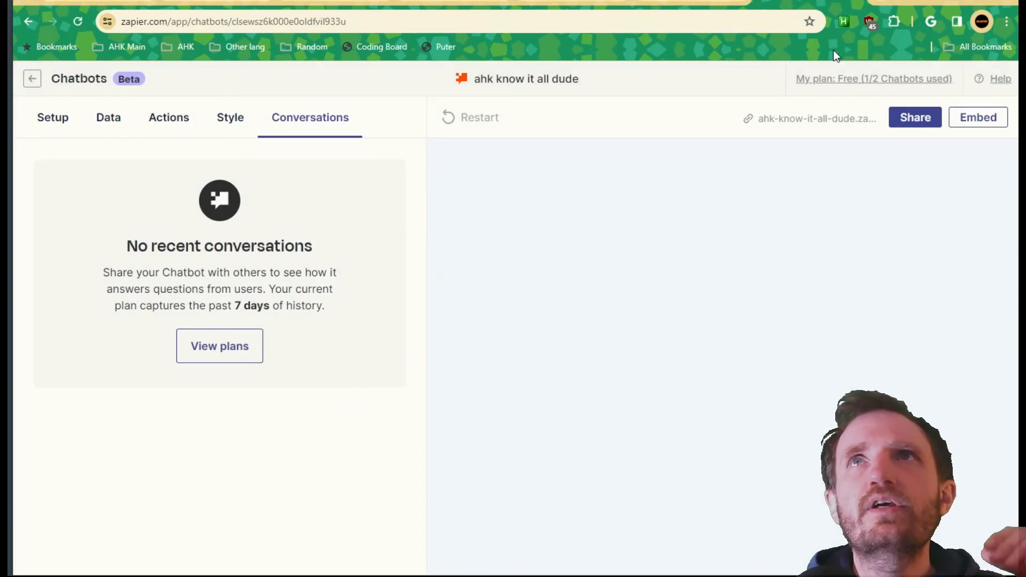
Open the chatbot's copied public URL in a new browser tab.
left_click(887, 1)
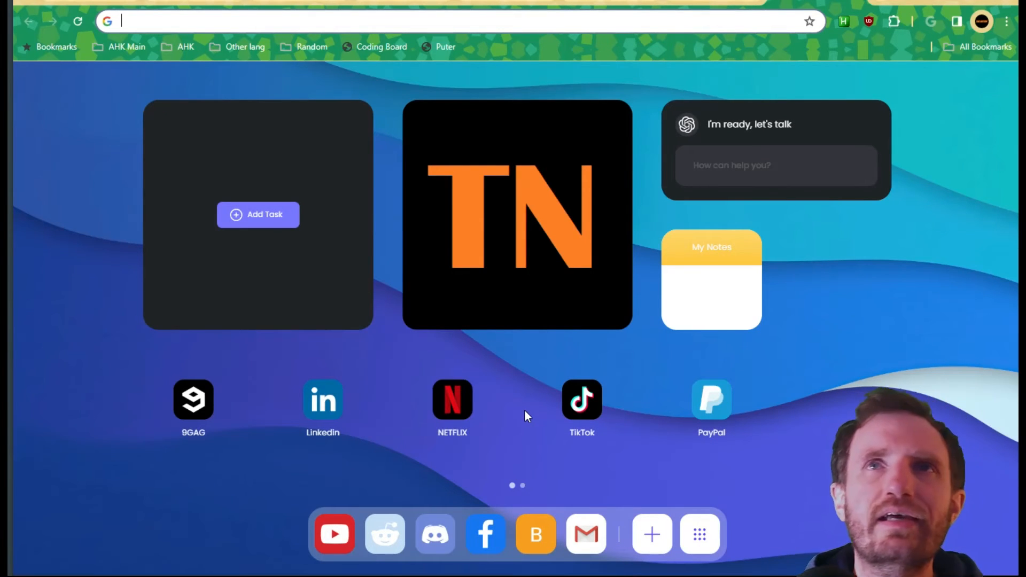
left_click(448, 25)
key("ctrl+v")
key("Return")
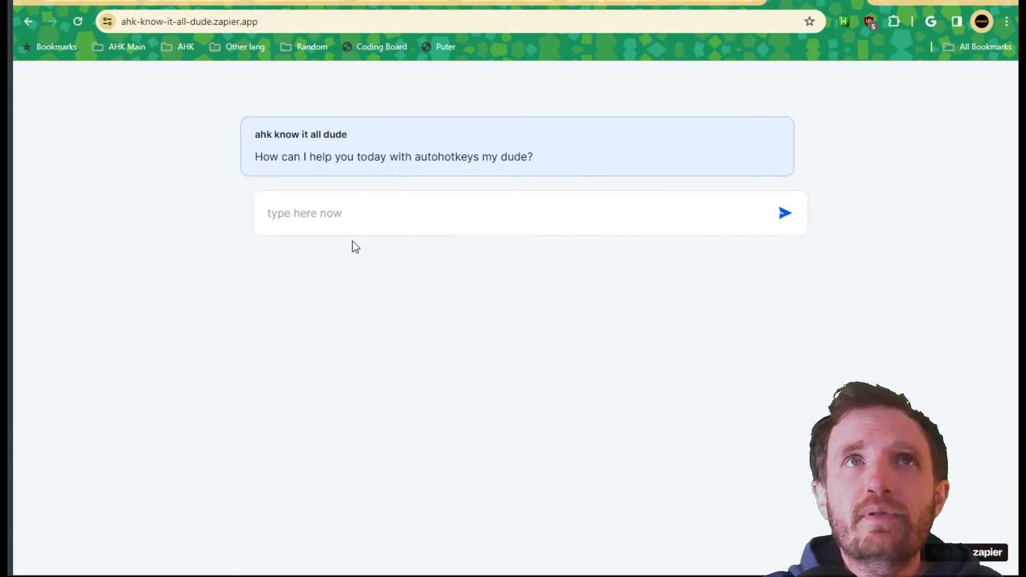
Ask the public chatbot "how do i make a toggle in autohotkeys?" and send the question.
left_click(347, 211)
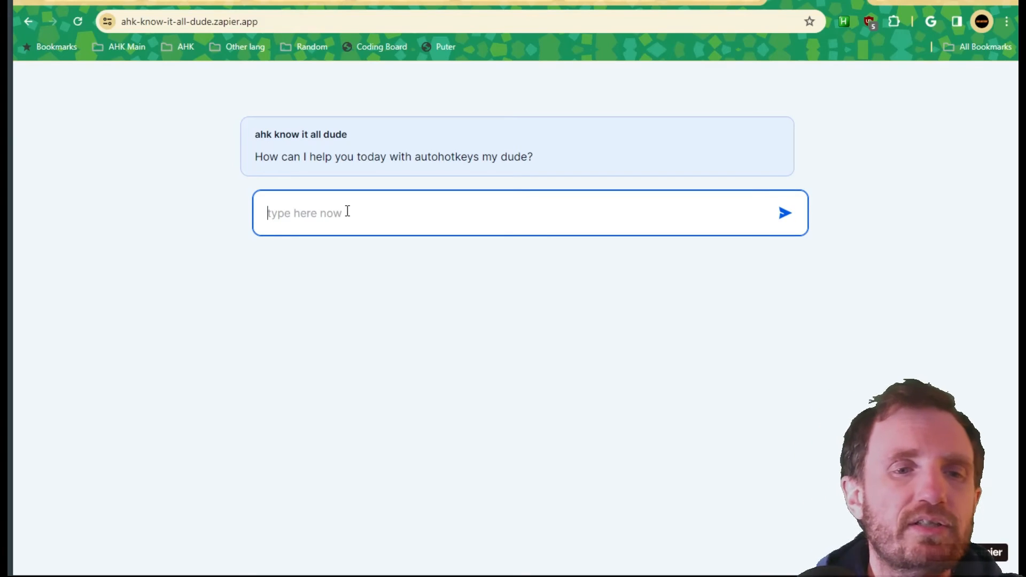
type("how do ")
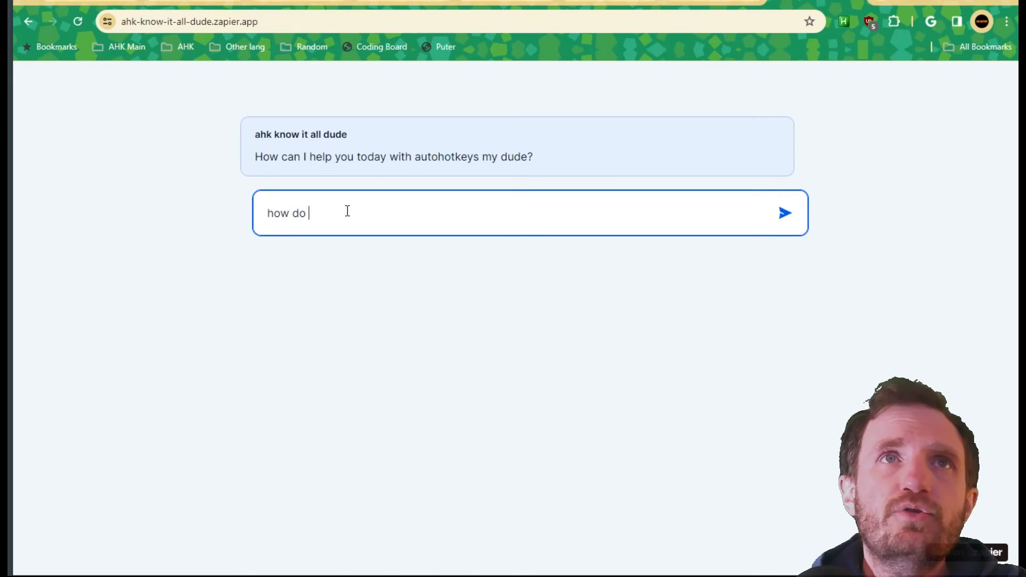
type("i make a toggle")
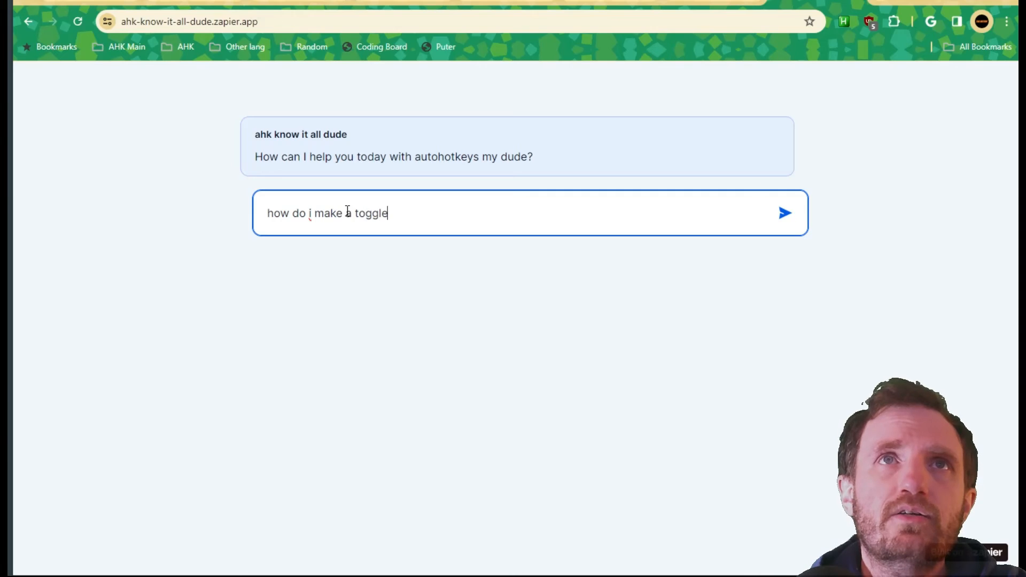
type(" in au")
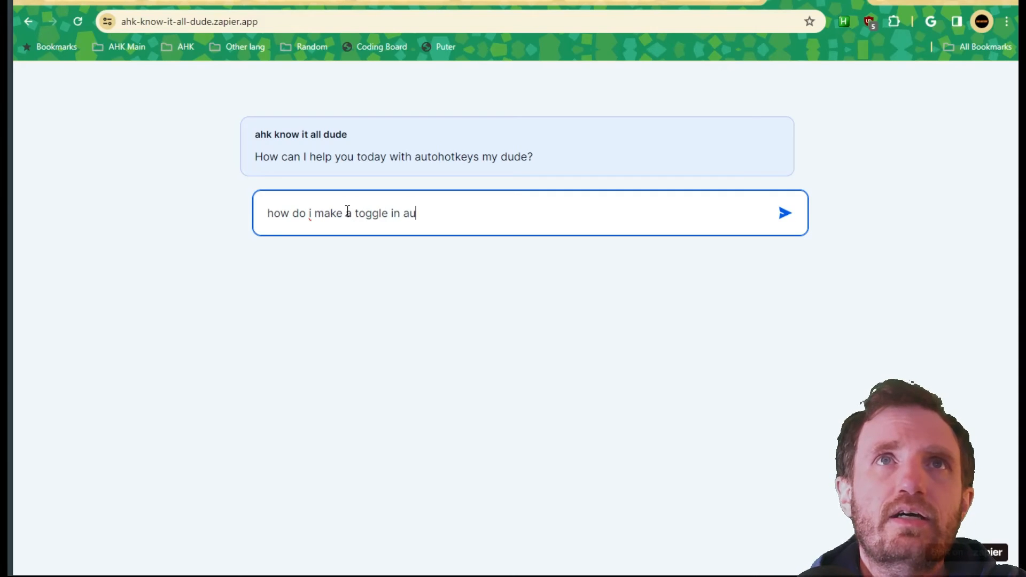
type("tohotkeys?")
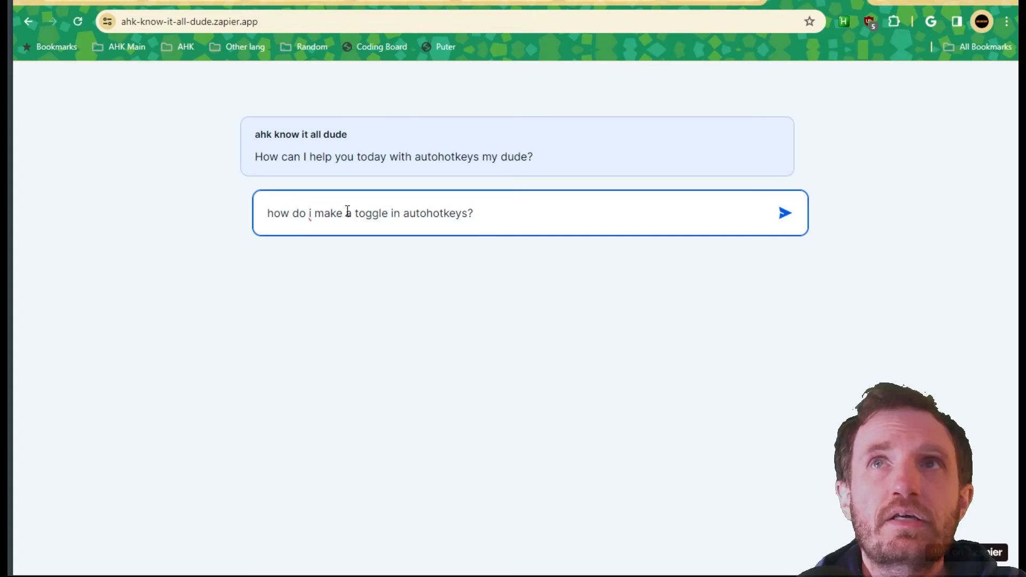
key("Return")
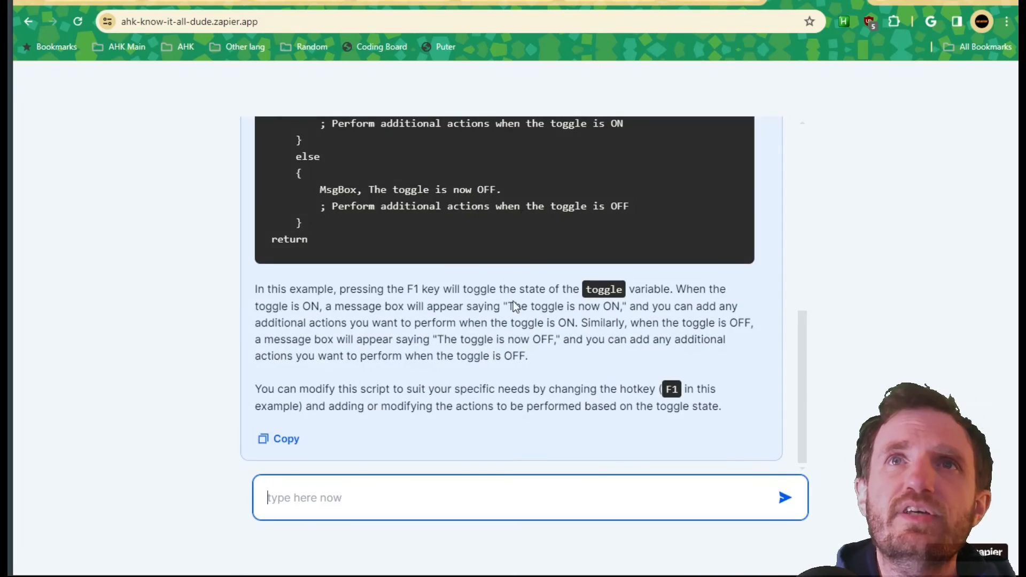
Read through the chatbot's answer, from the introduction and example script to the closing explanation.
scroll(534, 345, "up", 10)
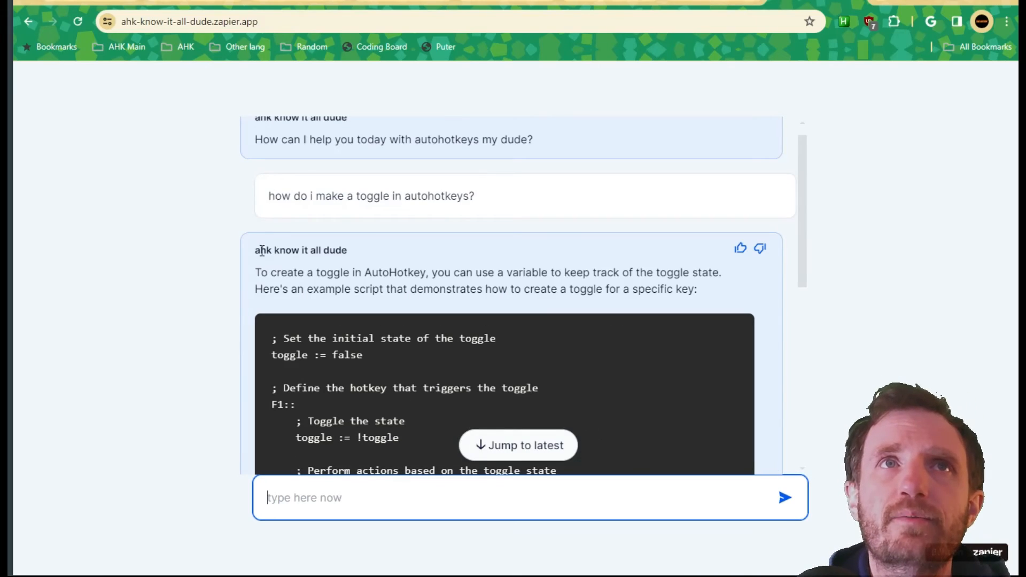
left_click_drag(262, 272, 741, 319)
scroll(626, 339, "down", 4)
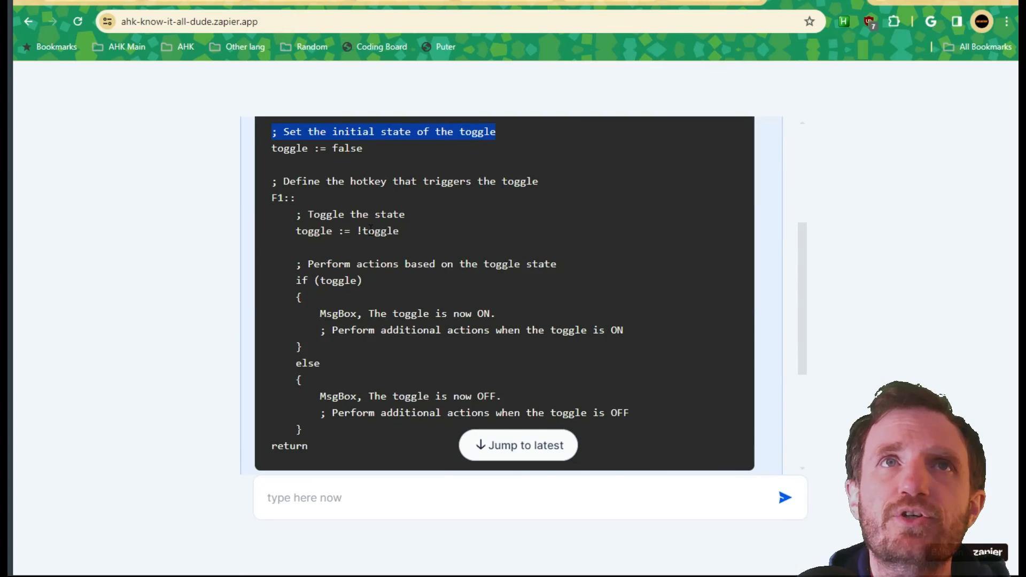
left_click(324, 149)
scroll(467, 339, "down", 4)
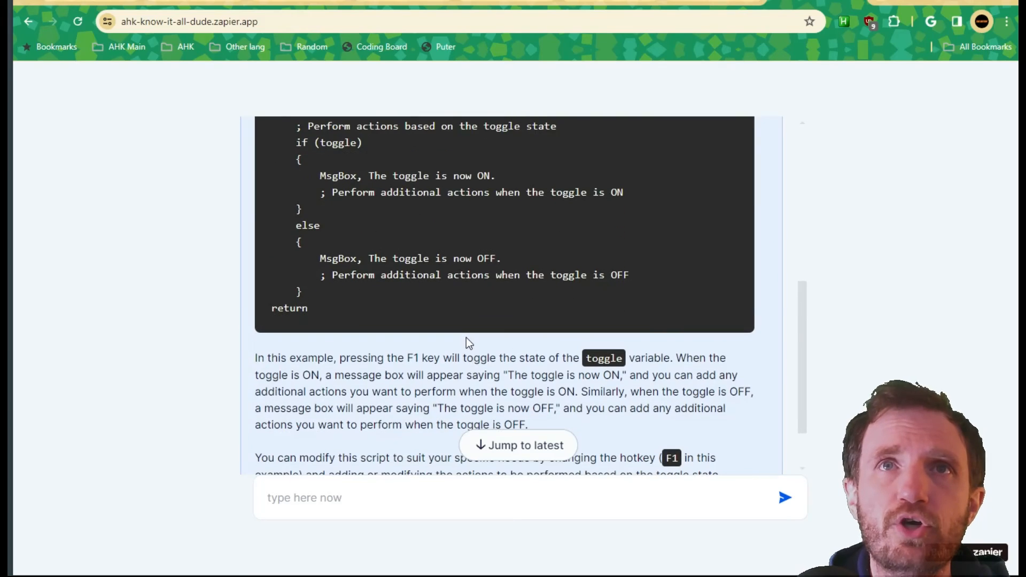
left_click_drag(259, 279, 729, 408)
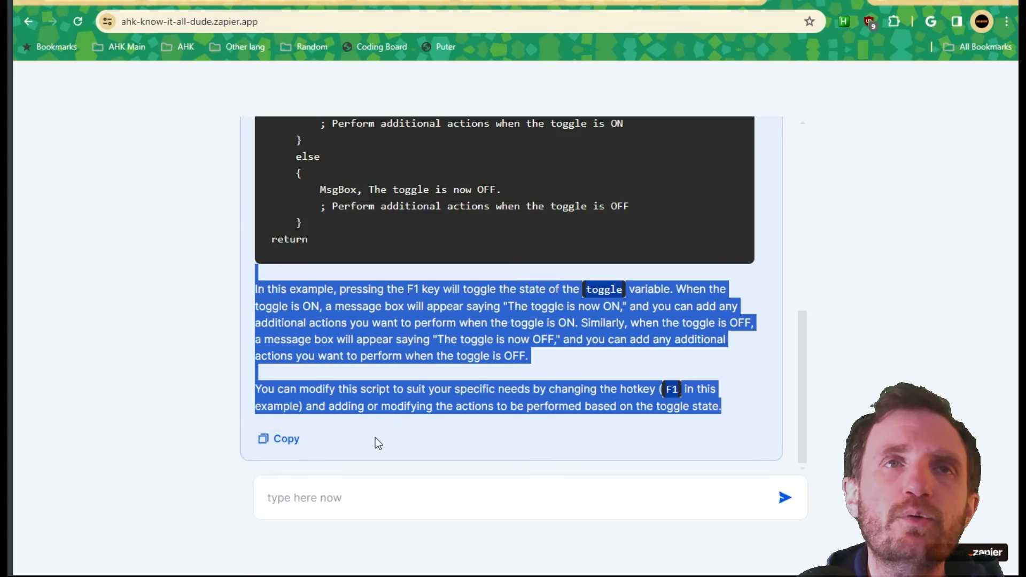
Copy the chatbot's response with its Copy action and dismiss the notification.
left_click(300, 452)
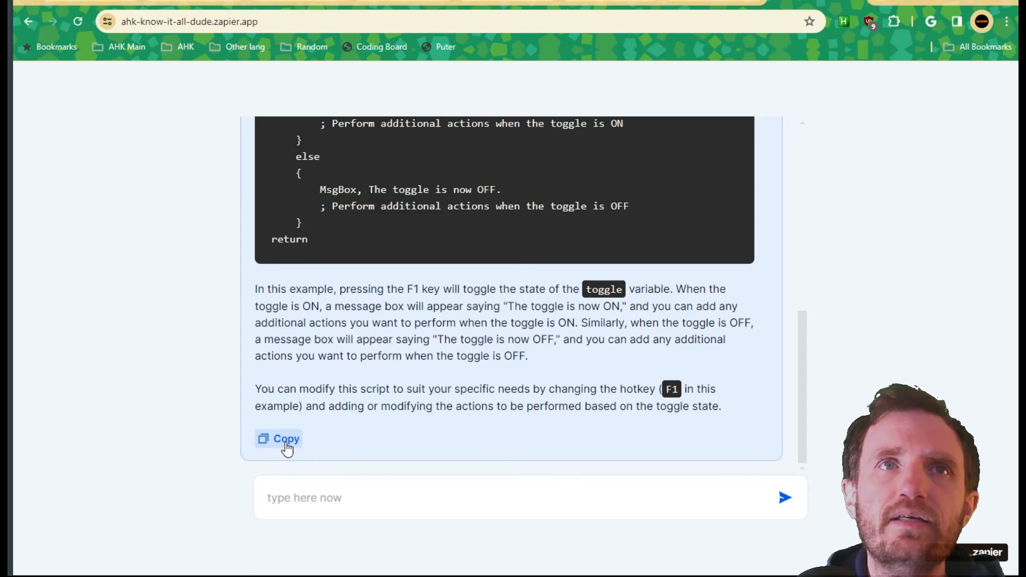
left_click(282, 446)
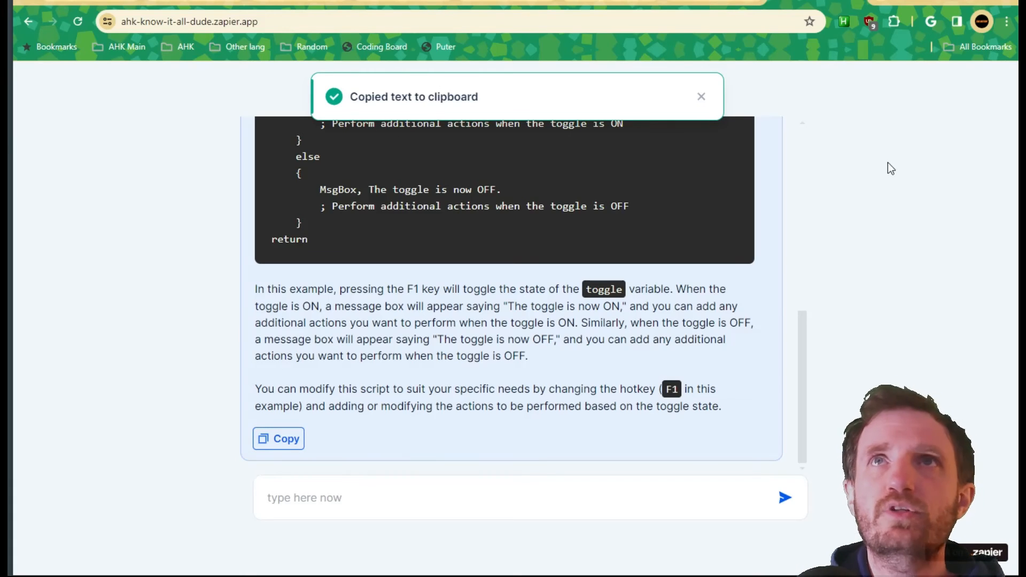
left_click(702, 97)
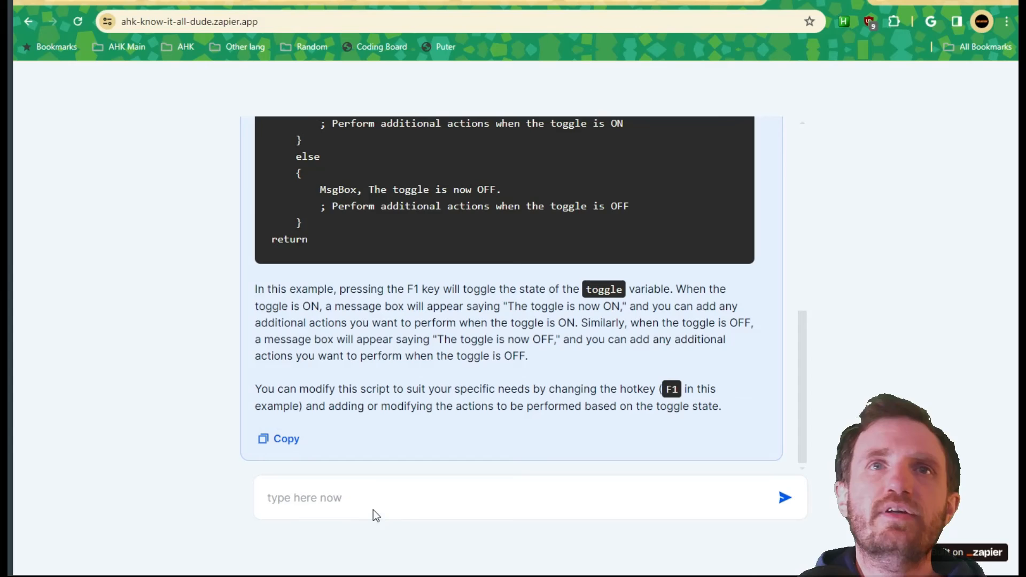
Paste the copied response into the chat message field to check its content, and undo the paste.
left_click(330, 499)
key("ctrl+v")
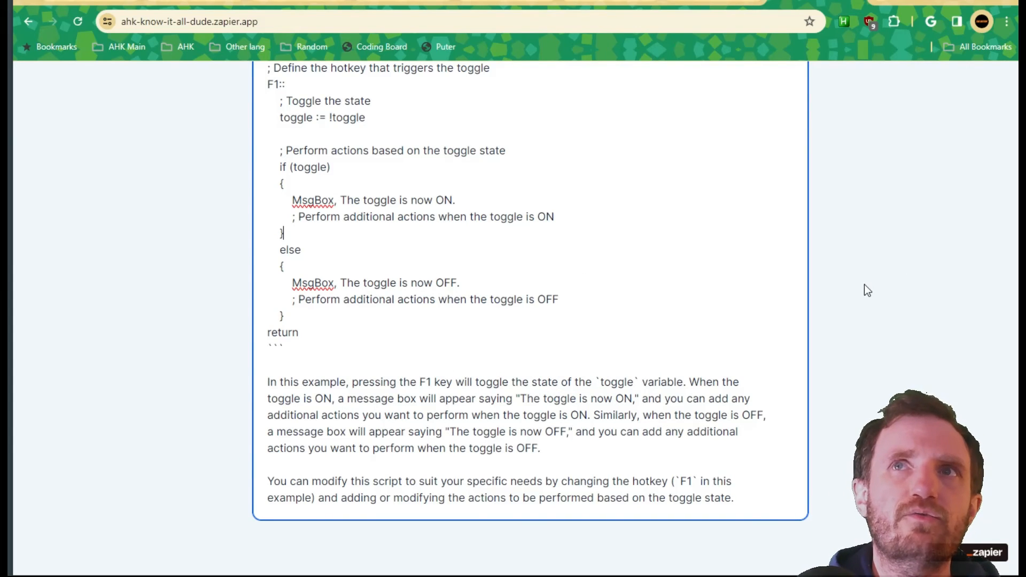
key("ctrl+z")
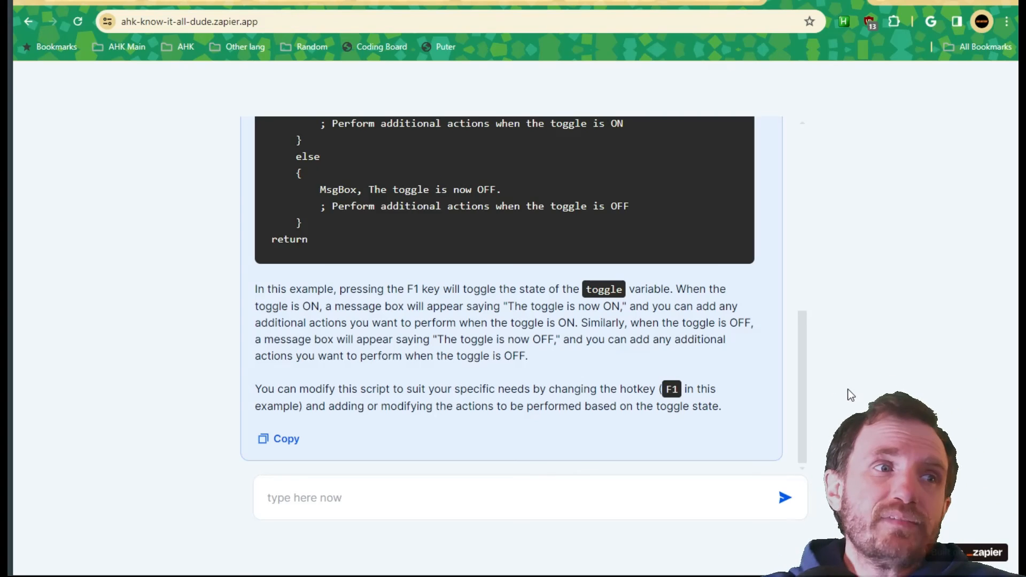
Return to the chatbot editor's browser tab and reload the page to refresh the recorded conversations.
scroll(709, 340, "up", 10)
scroll(709, 340, "up", 1)
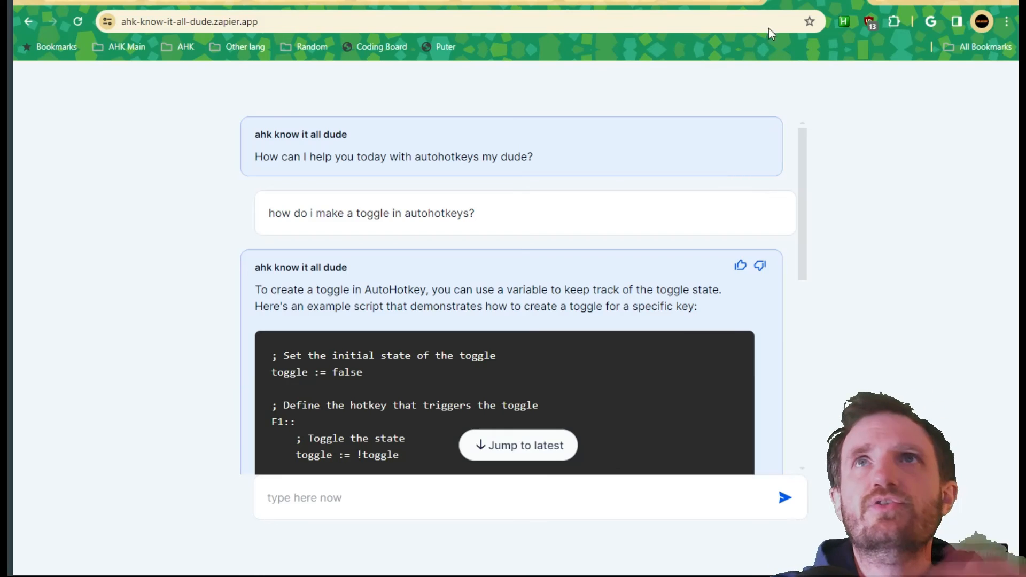
left_click(714, 4)
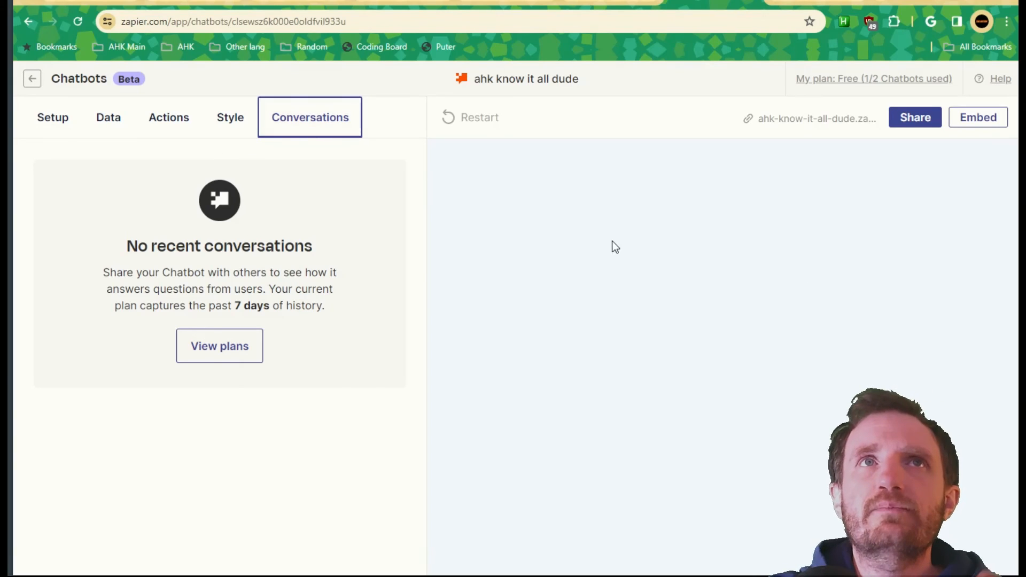
left_click(391, 26)
key("Return")
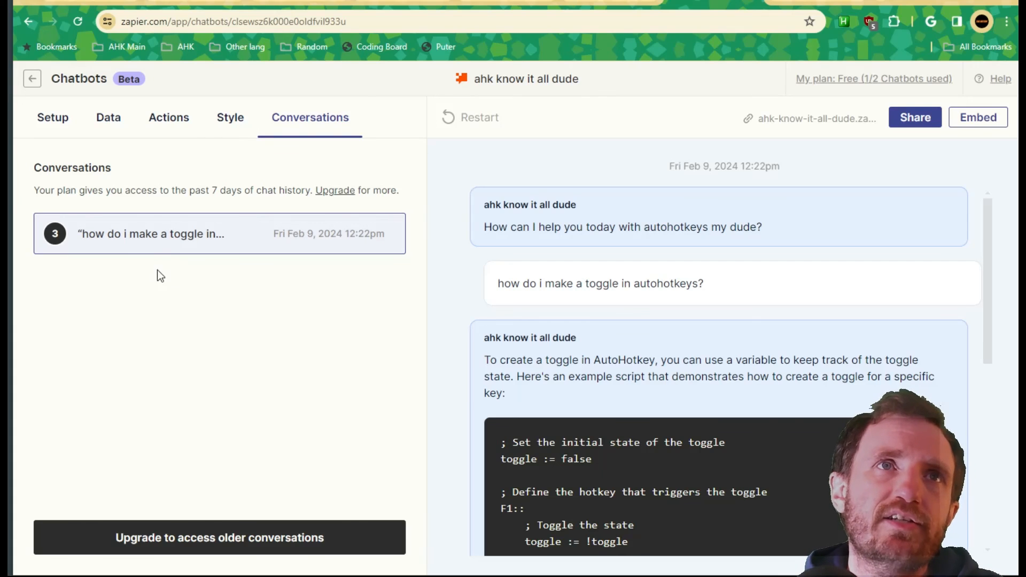
Open the recorded "how do i make a toggle in..." conversation and review its question and answer.
left_click(123, 239)
scroll(792, 504, "down", 7)
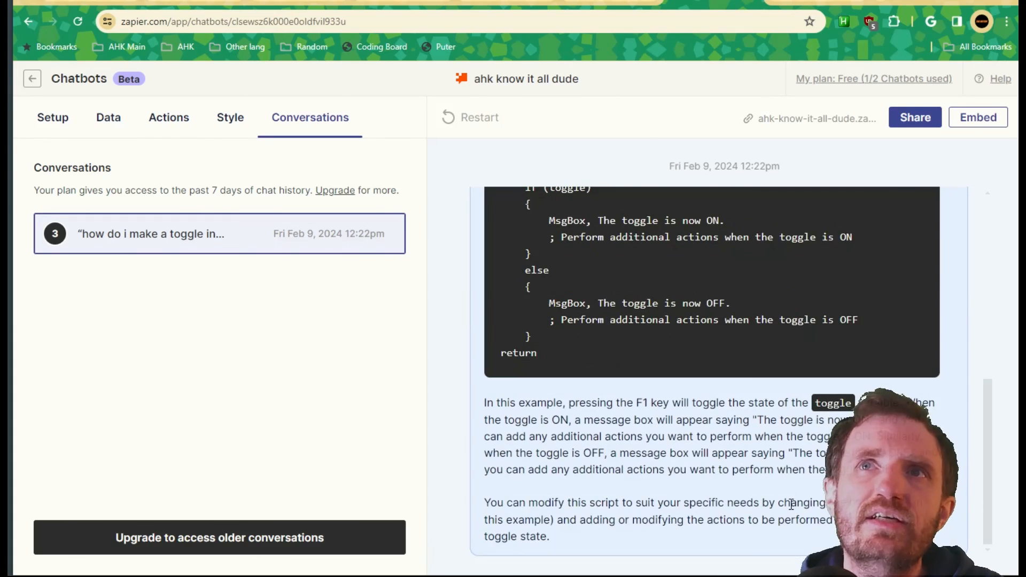
scroll(791, 504, "up", 10)
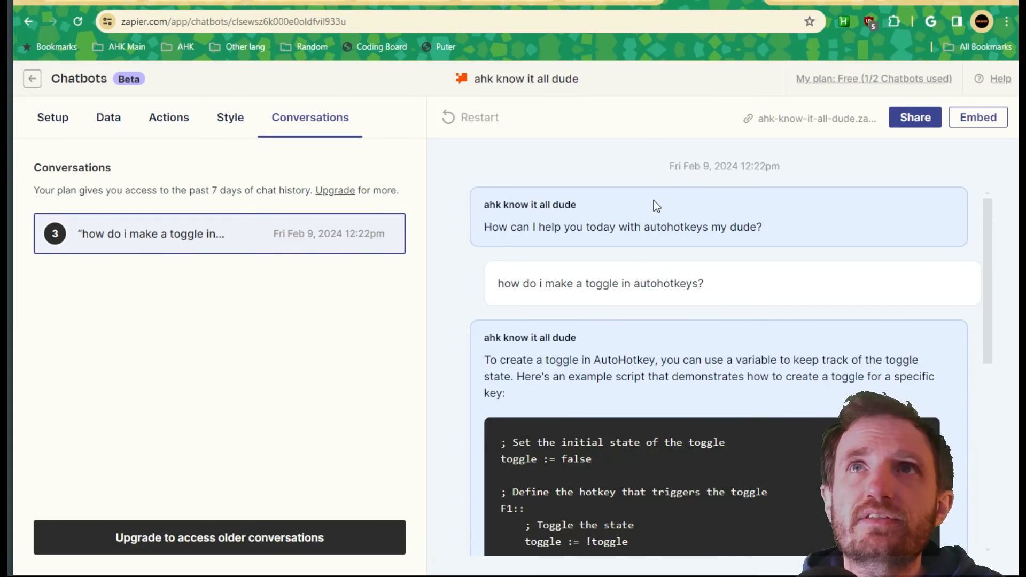
scroll(690, 425, "down", 5)
scroll(674, 399, "up", 5)
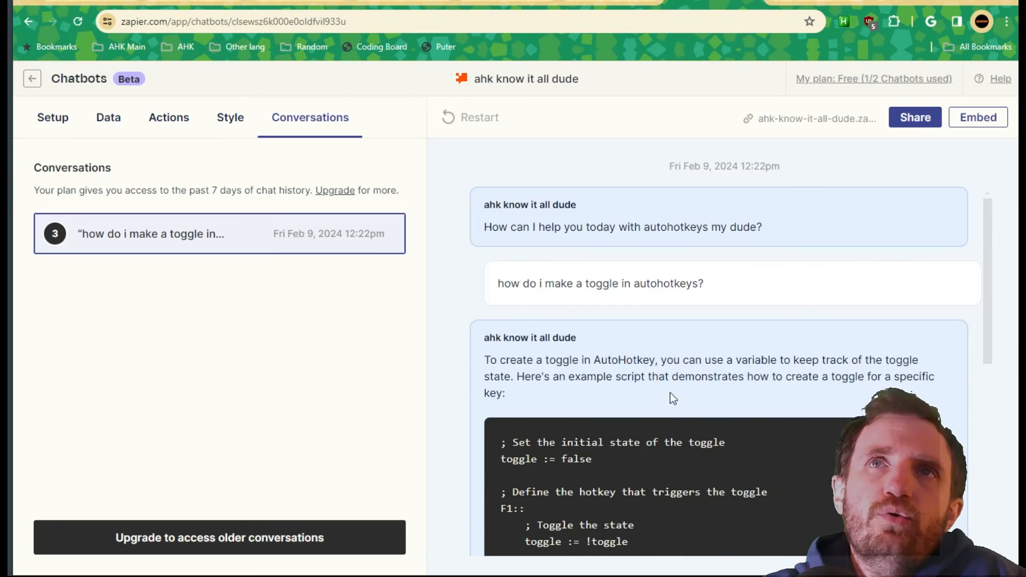
left_click(239, 336)
left_click_drag(533, 206, 834, 508)
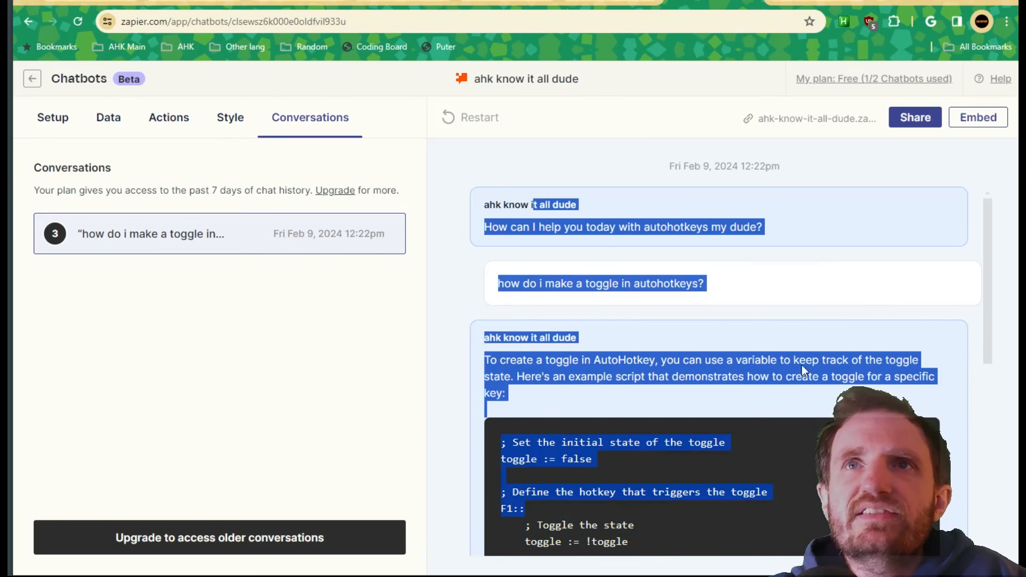
left_click(744, 317)
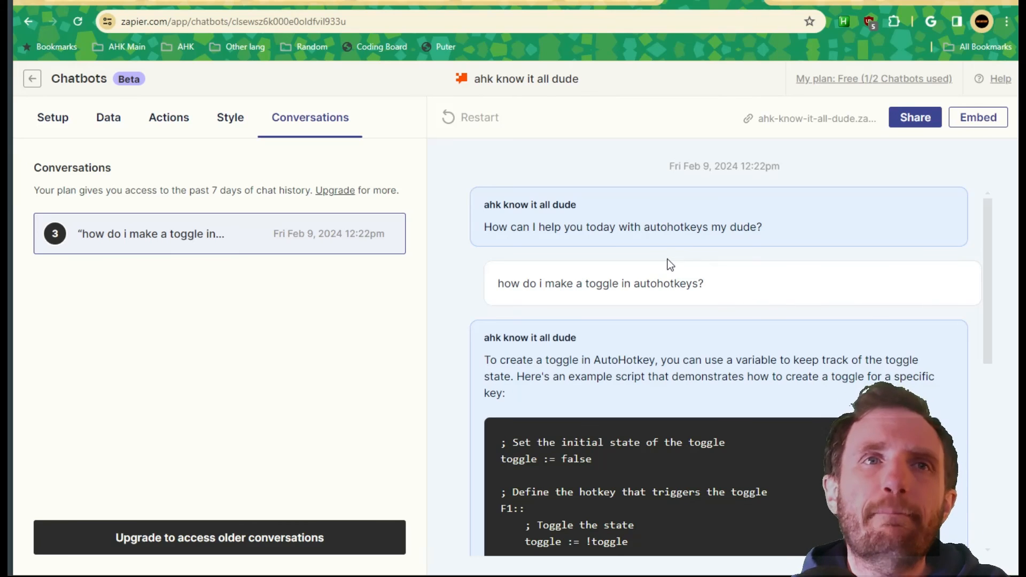
Open the chatbot's setup settings and place the cursor at the end of the Directive text.
left_click(54, 118)
scroll(308, 524, "down", 3)
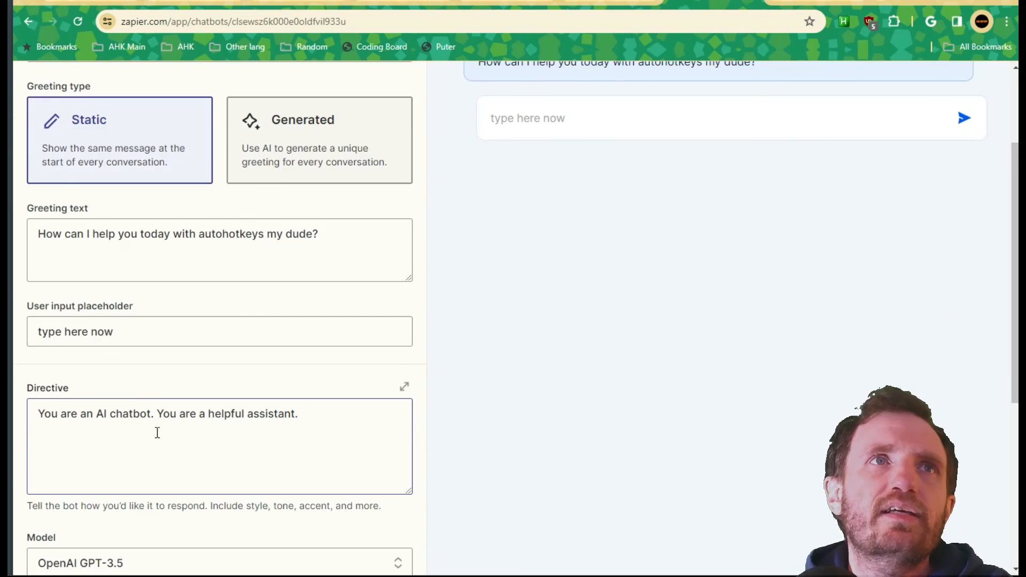
scroll(106, 377, "down", 2)
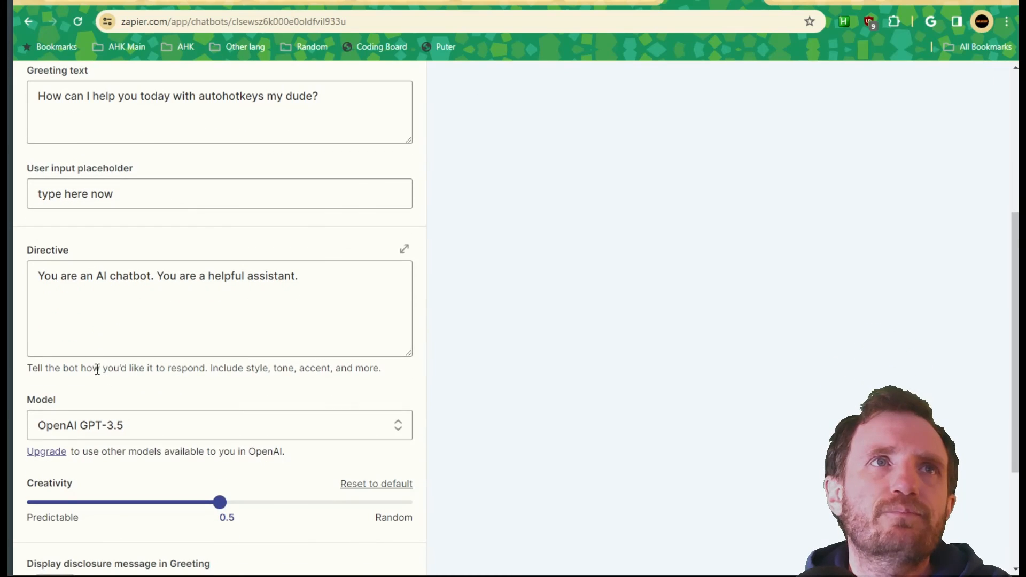
double_click(43, 252)
left_click(344, 293)
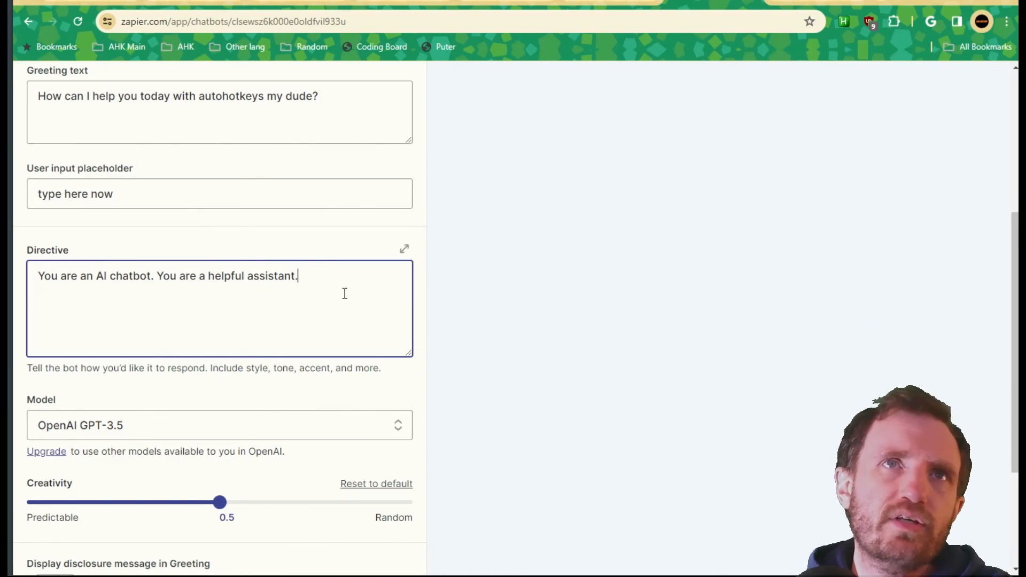